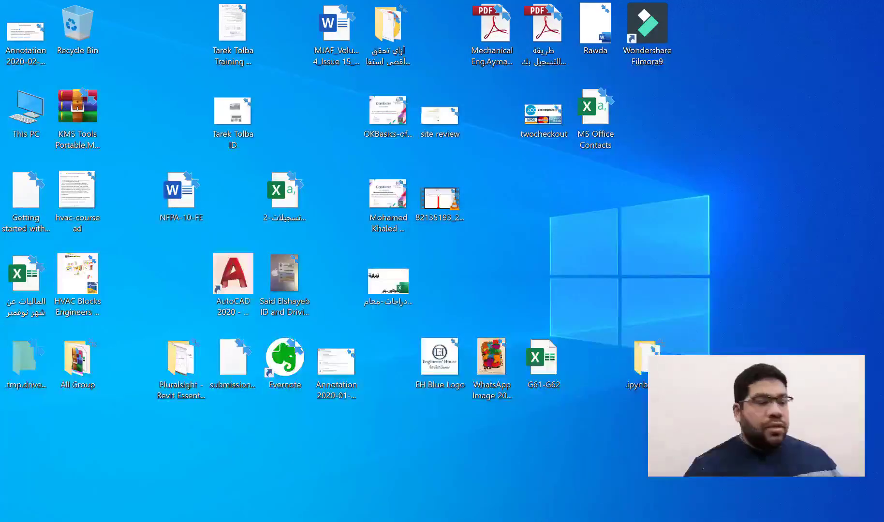
Launch AutoCAD 2020 by searching 'autocad' from the Windows Start menu.
key("super")
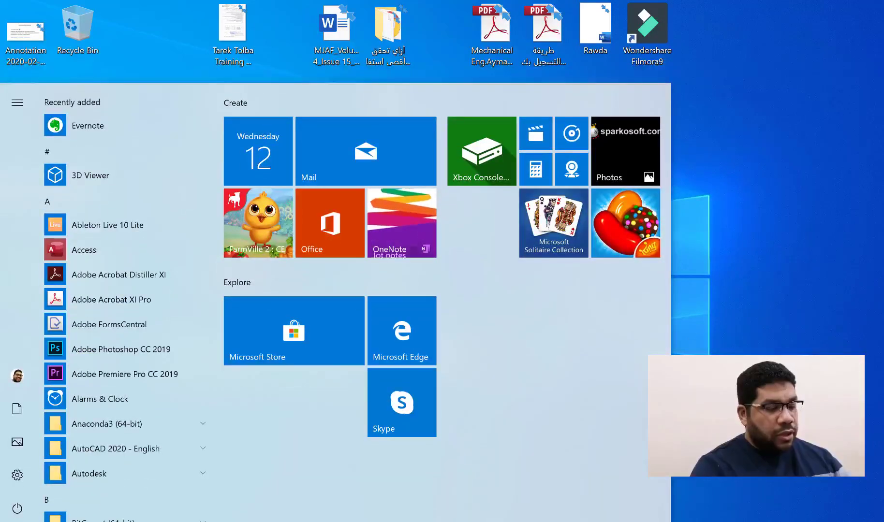
type("autocad")
key("Return")
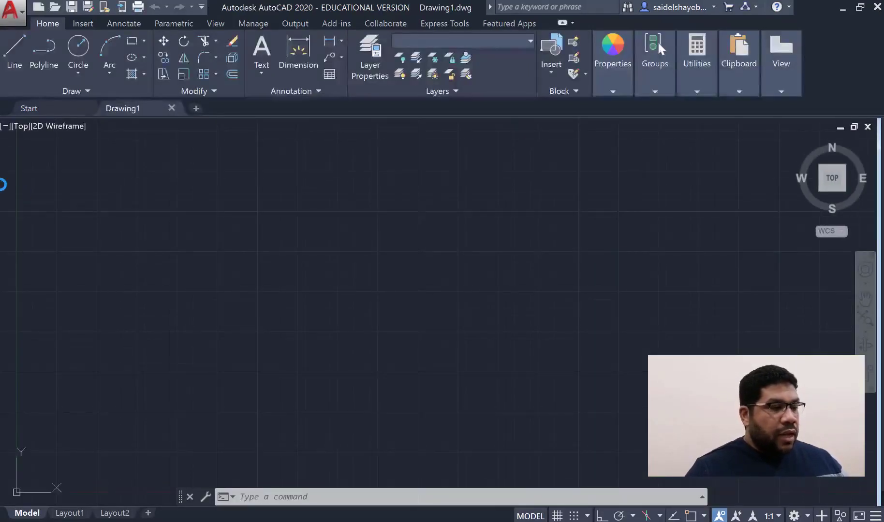
Return to Drawing1 from the Start tab and open Options from the application menu.
left_click(63, 113)
left_click(130, 108)
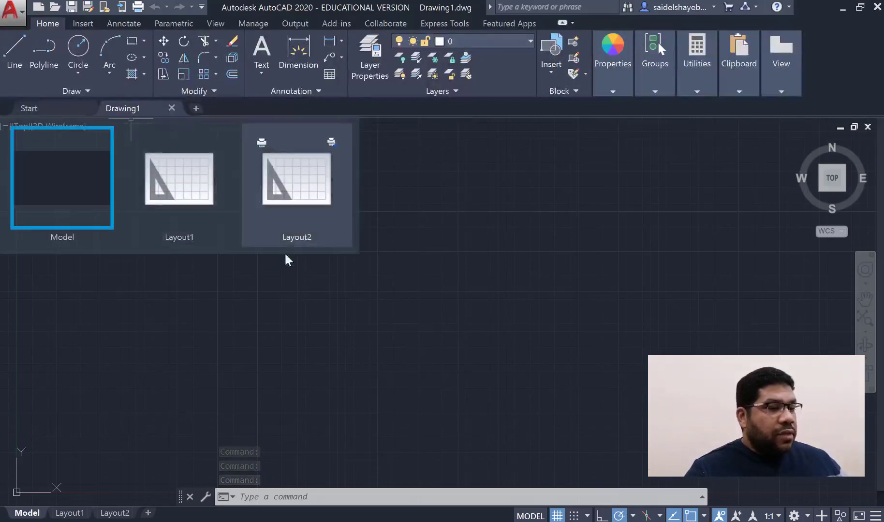
left_click(17, 15)
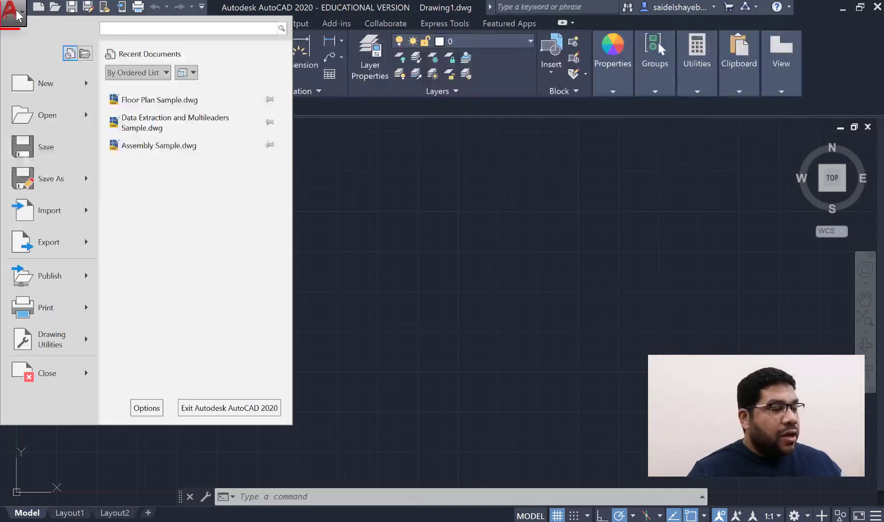
left_click(18, 14)
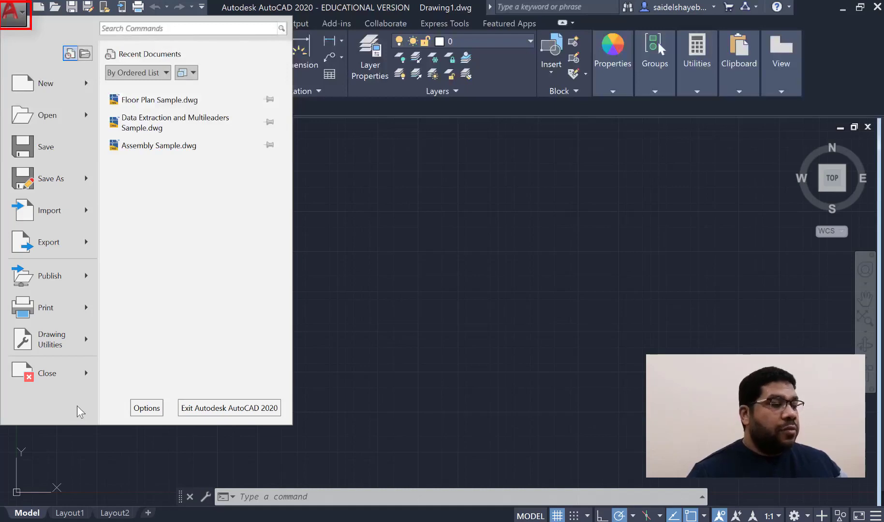
left_click(11, 19)
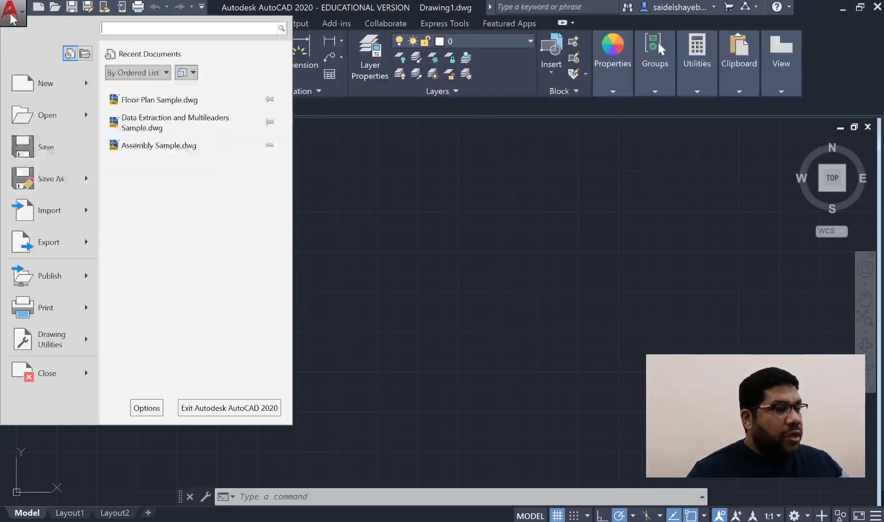
left_click(158, 411)
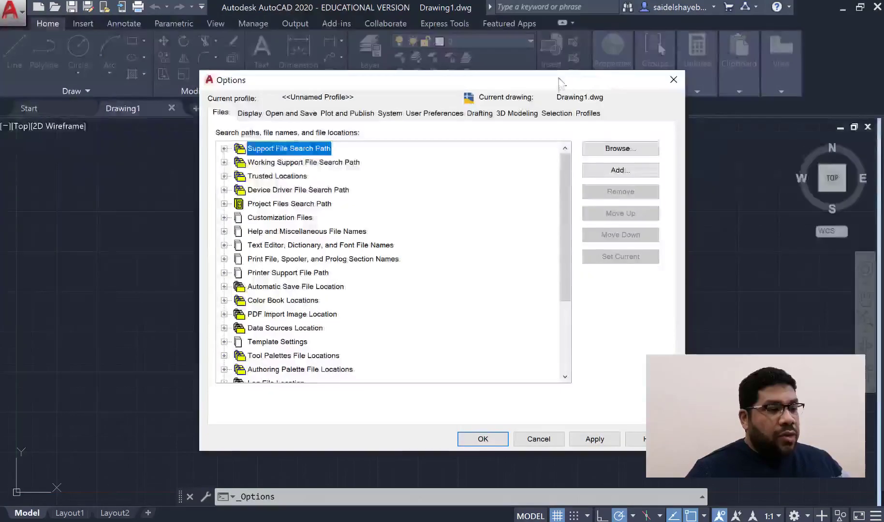
Browse the Display, Open and Save, Plot and Publish, System and User Preferences pages, then close Options.
left_click_drag(559, 82, 650, 55)
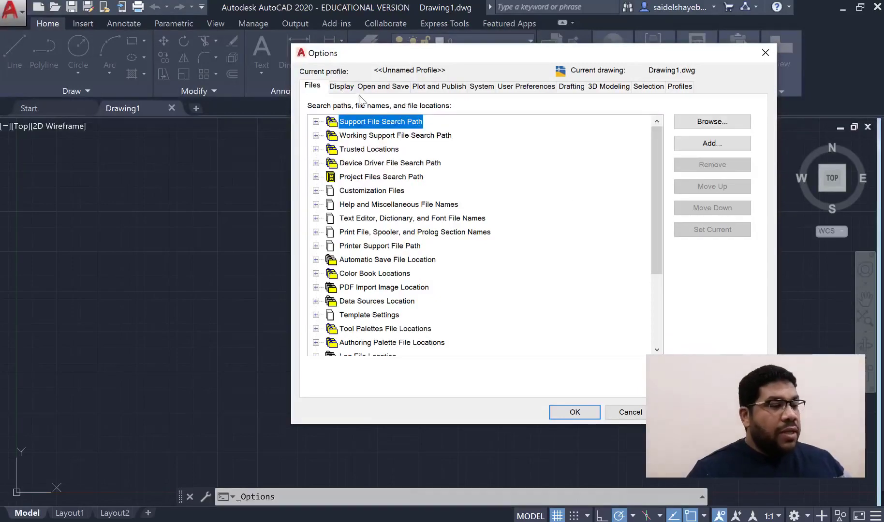
left_click(343, 87)
left_click(384, 87)
left_click(438, 87)
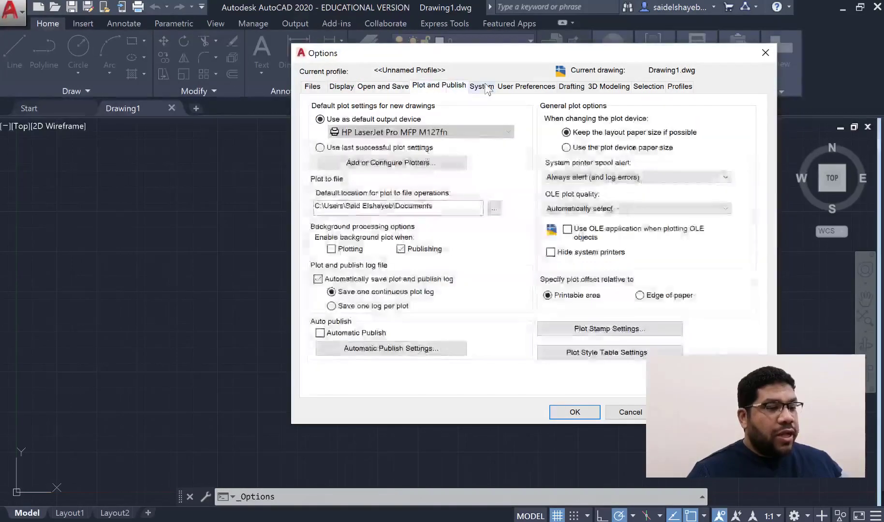
left_click(482, 86)
left_click(526, 86)
left_click(439, 87)
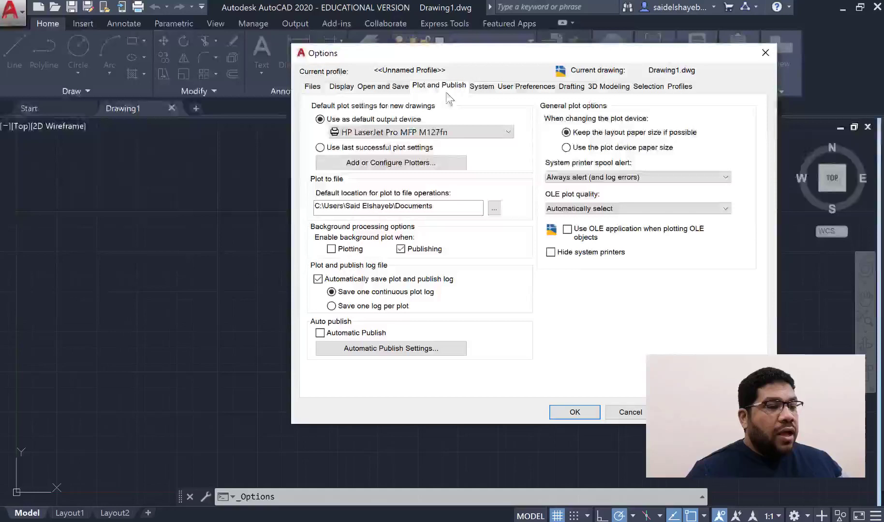
left_click(383, 87)
left_click(313, 86)
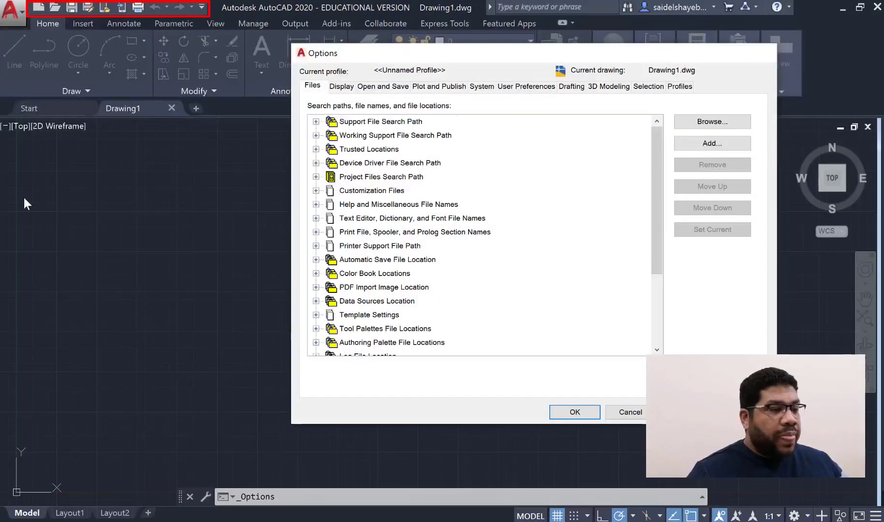
key("Escape")
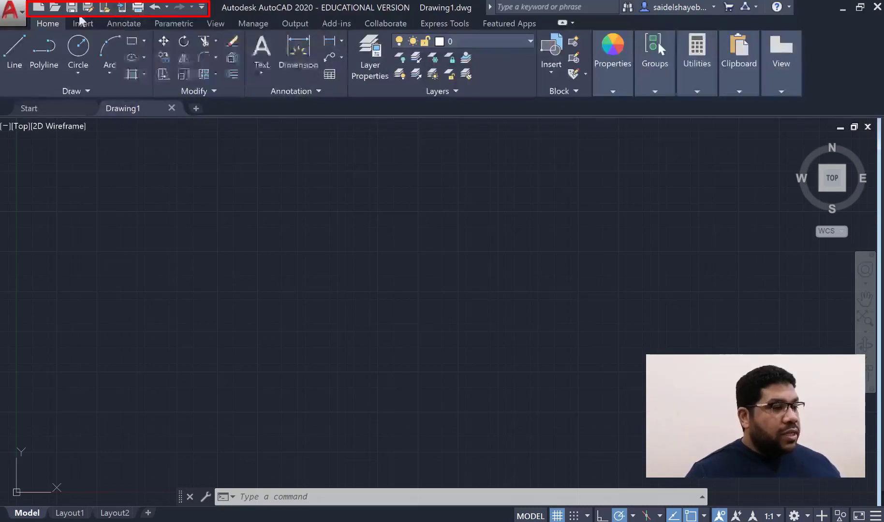
Browse the Insert, Annotate and Parametric ribbon tabs, then add Line to the Quick Access Toolbar.
left_click(15, 16)
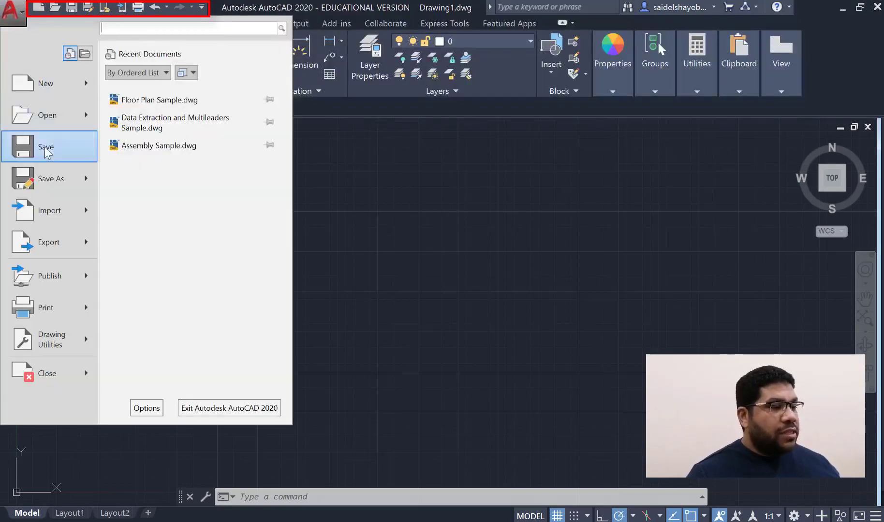
left_click(10, 10)
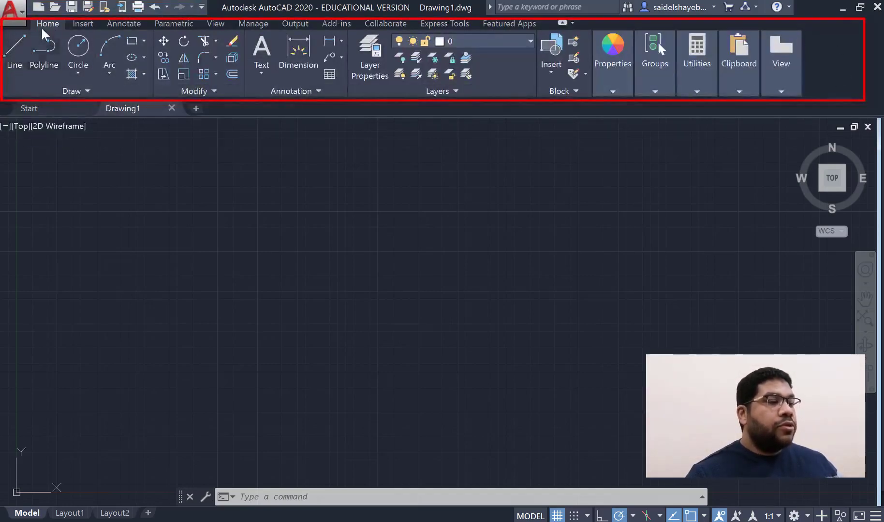
left_click(80, 24)
left_click(125, 25)
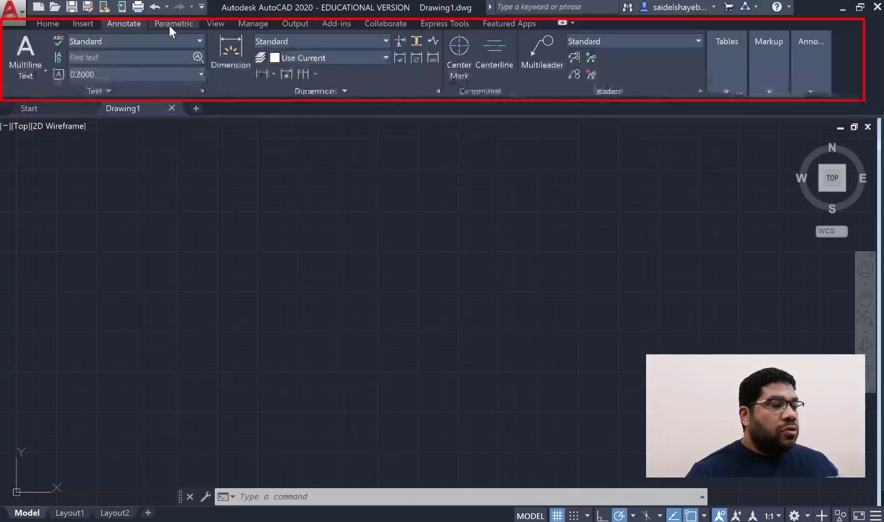
left_click(172, 24)
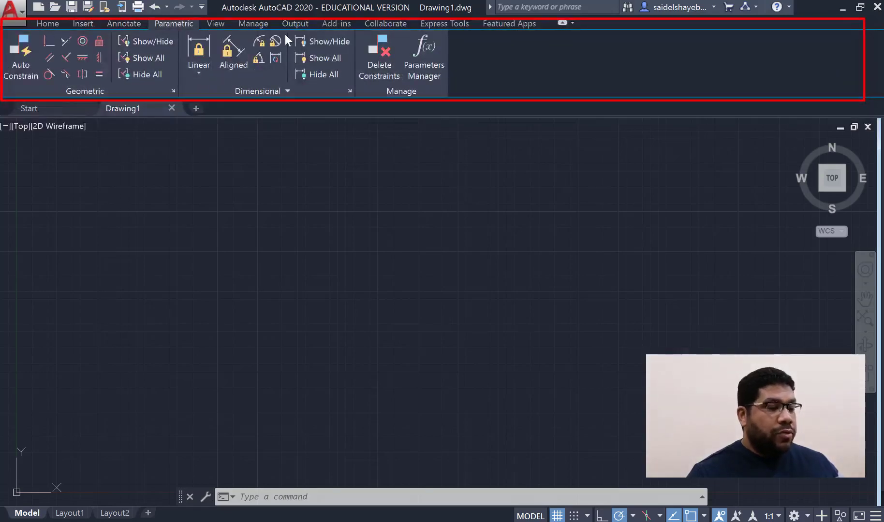
left_click(58, 25)
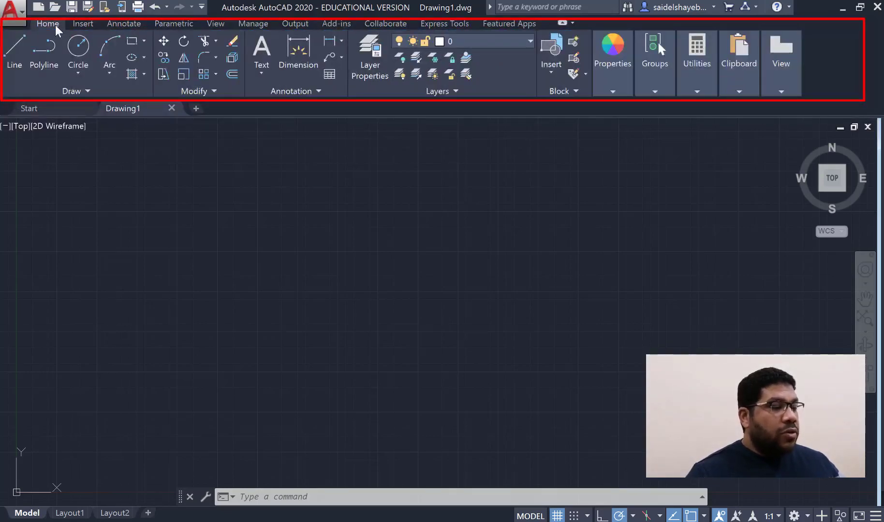
left_click(90, 22)
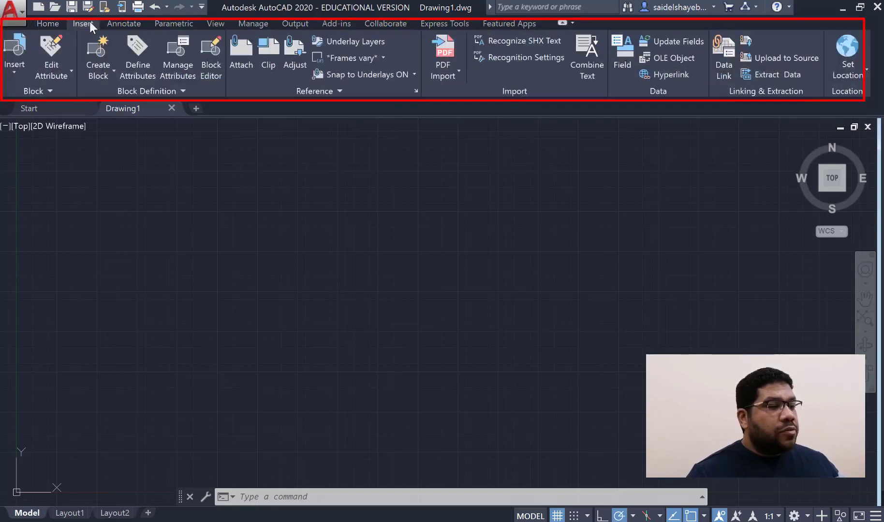
left_click(129, 23)
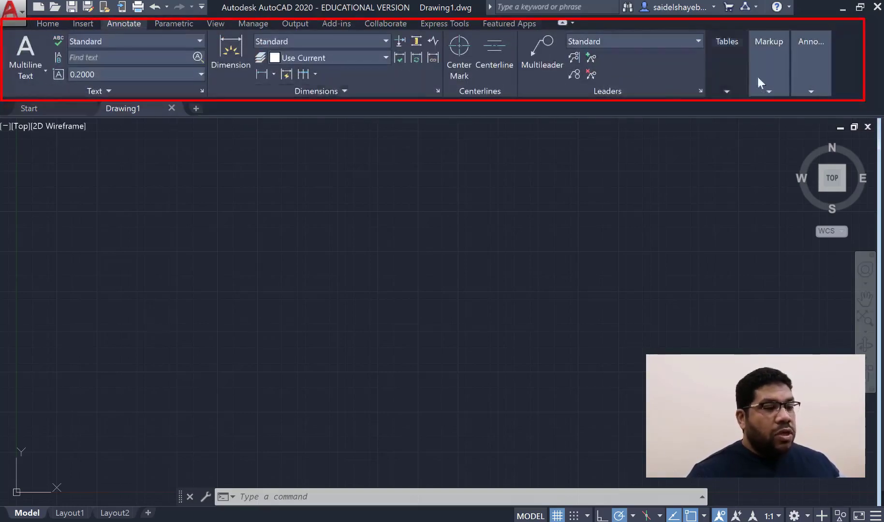
mouse_move(811, 63)
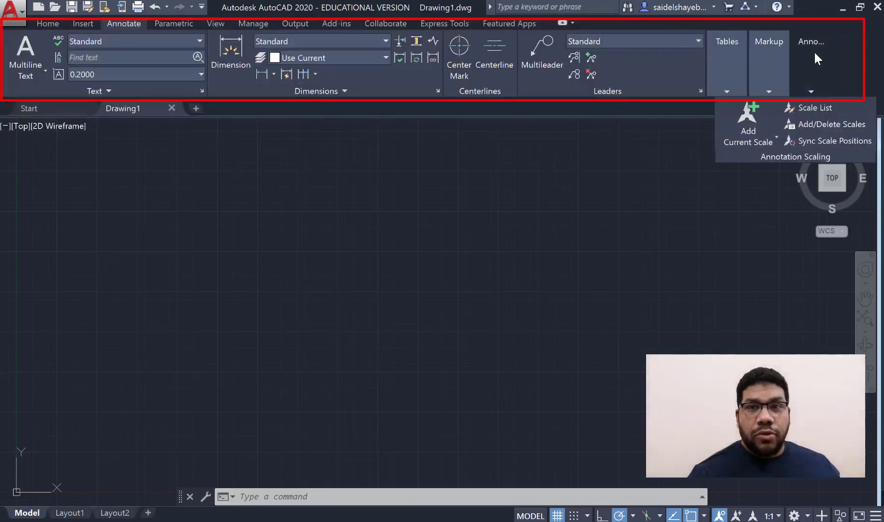
left_click(49, 25)
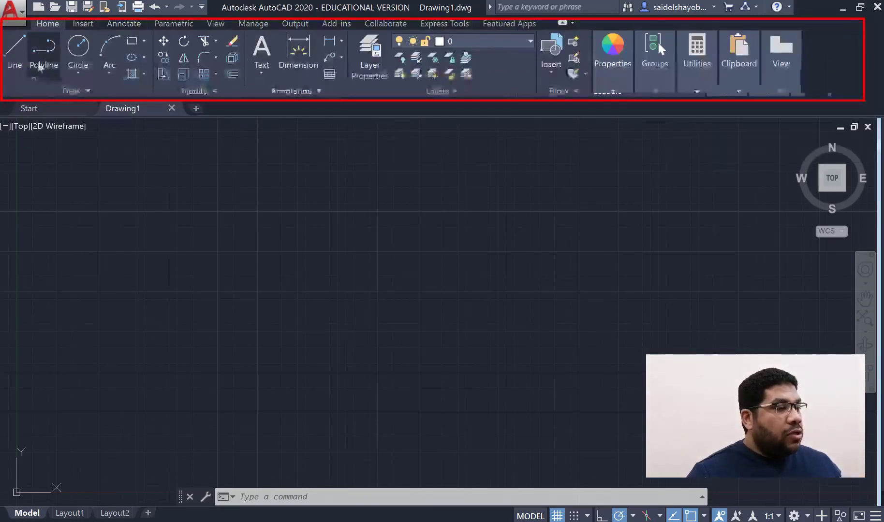
right_click(6, 60)
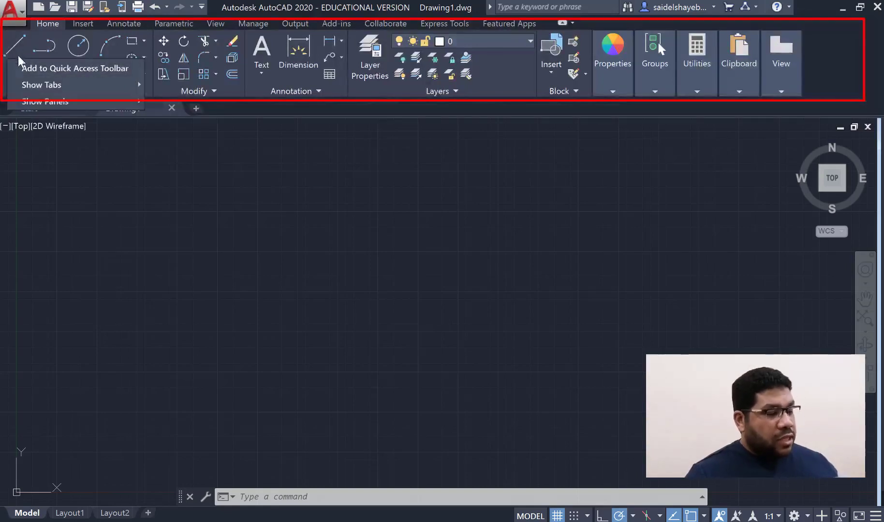
left_click(85, 70)
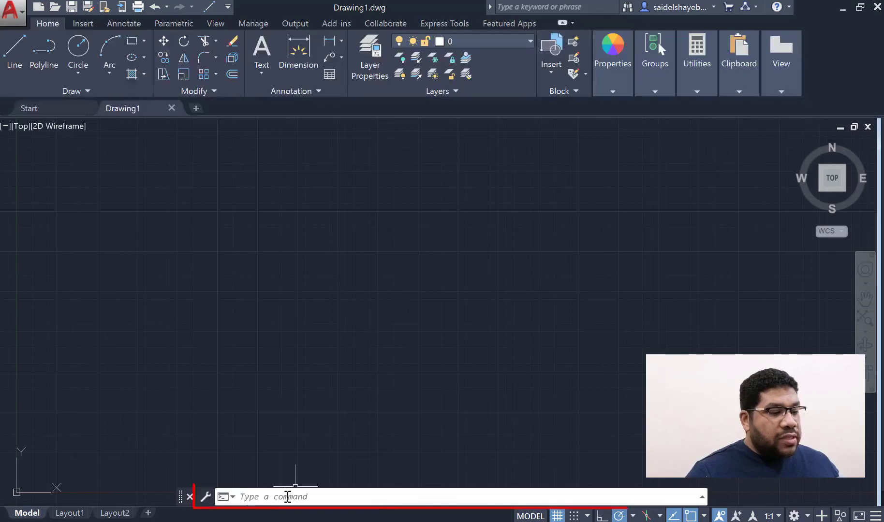
Start the LINE command by typing 'line' in the command line and picking it from suggestions.
left_click(310, 496)
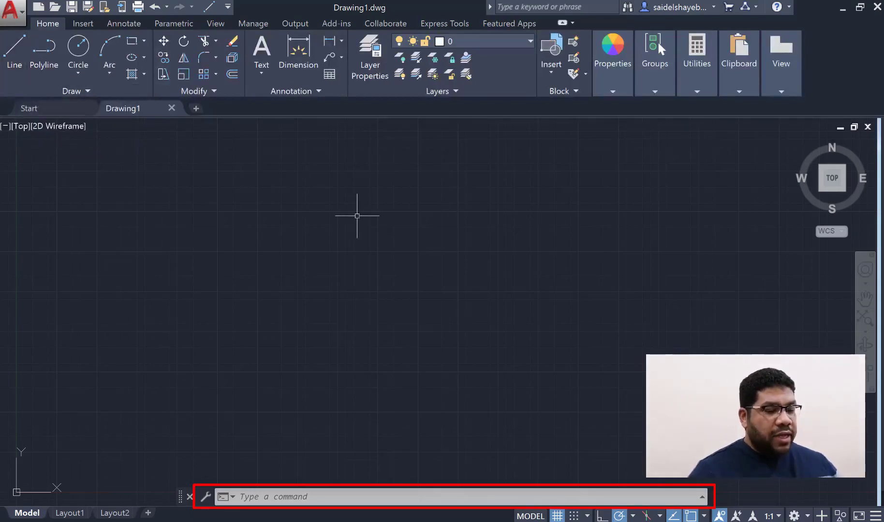
type("line")
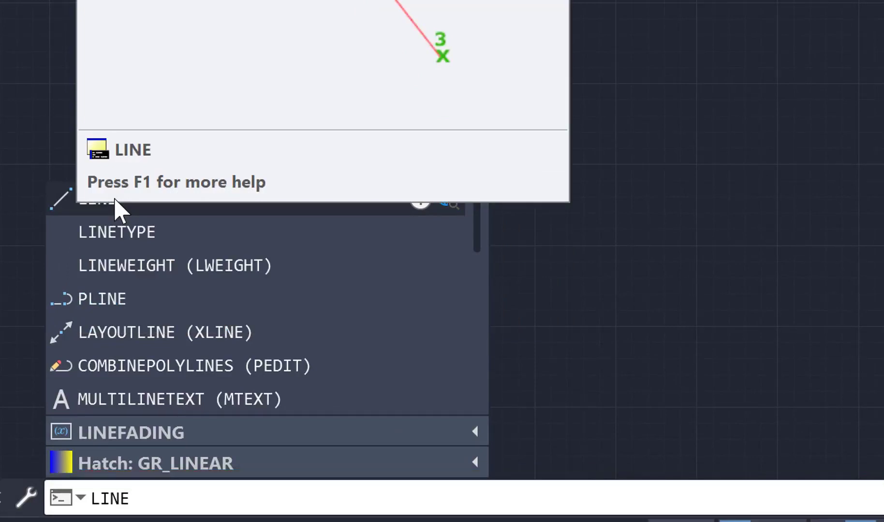
left_click(114, 199)
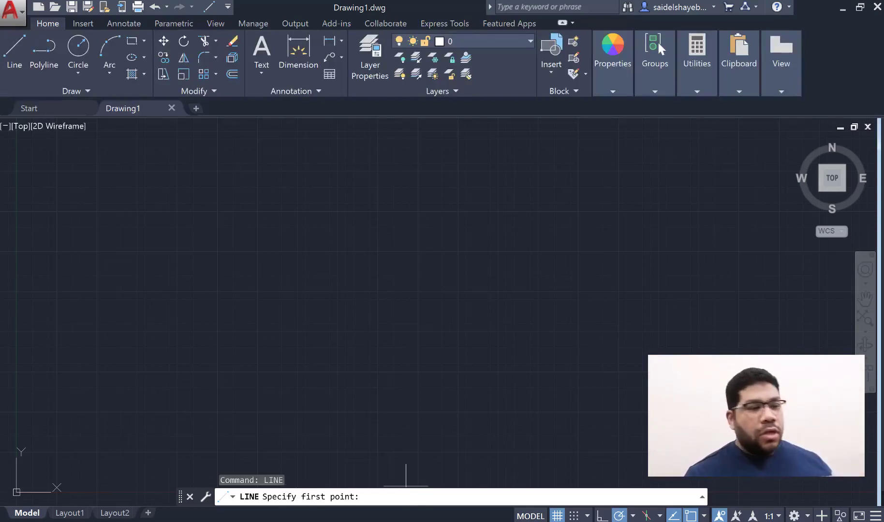
left_click(267, 247)
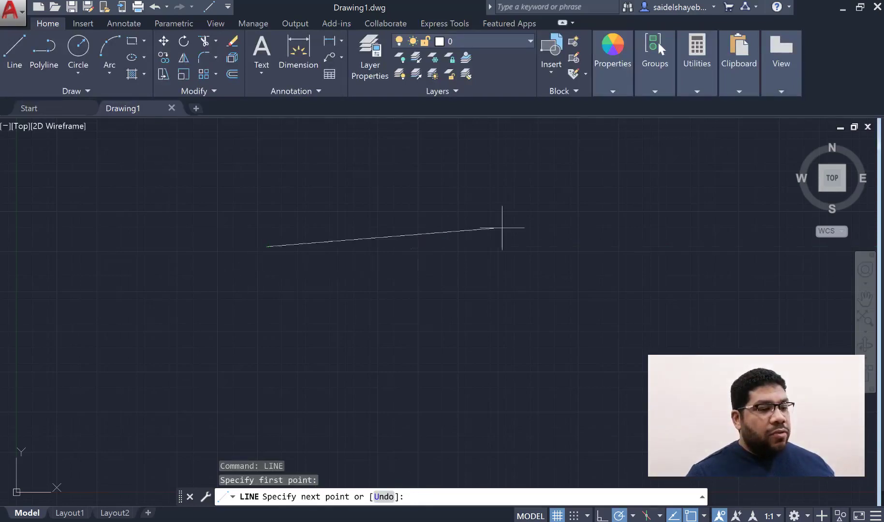
left_click(640, 145)
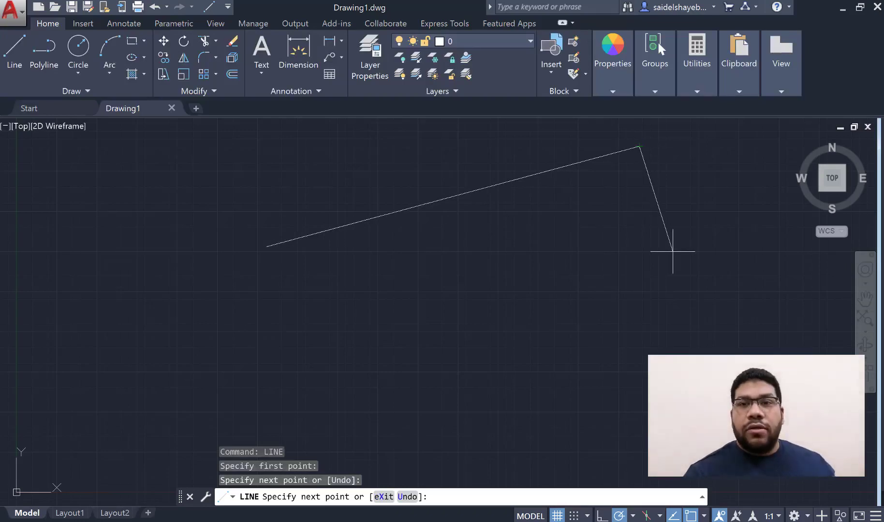
left_click(699, 338)
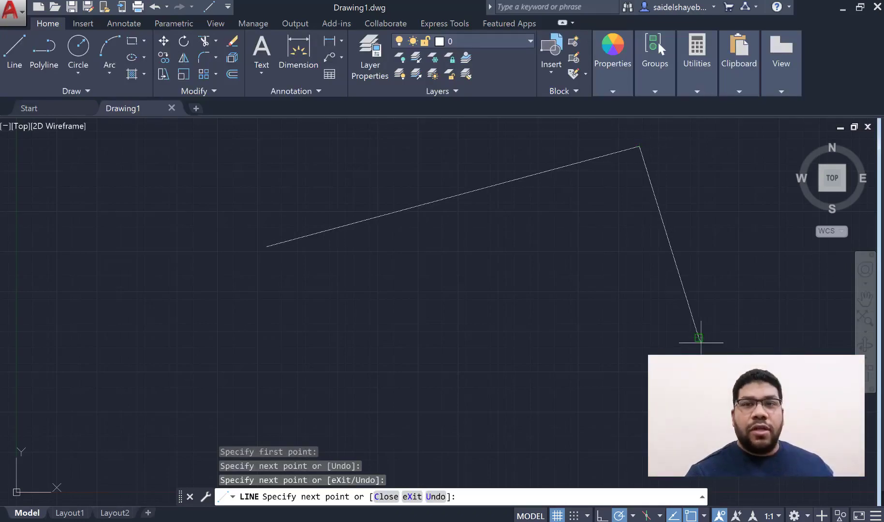
left_click(244, 375)
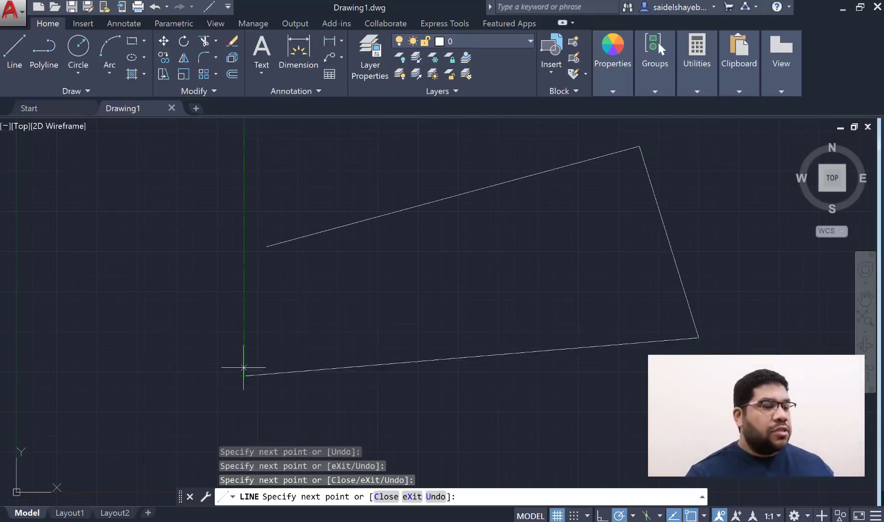
left_click(266, 247)
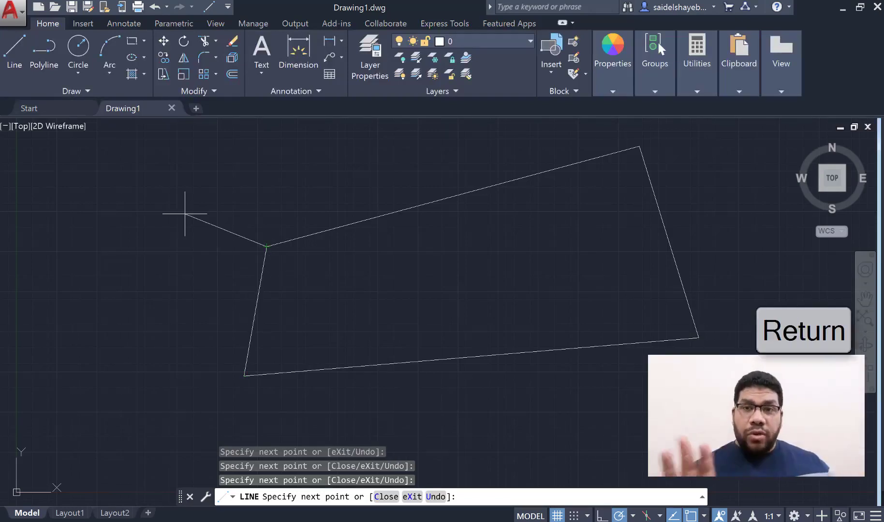
key("Return")
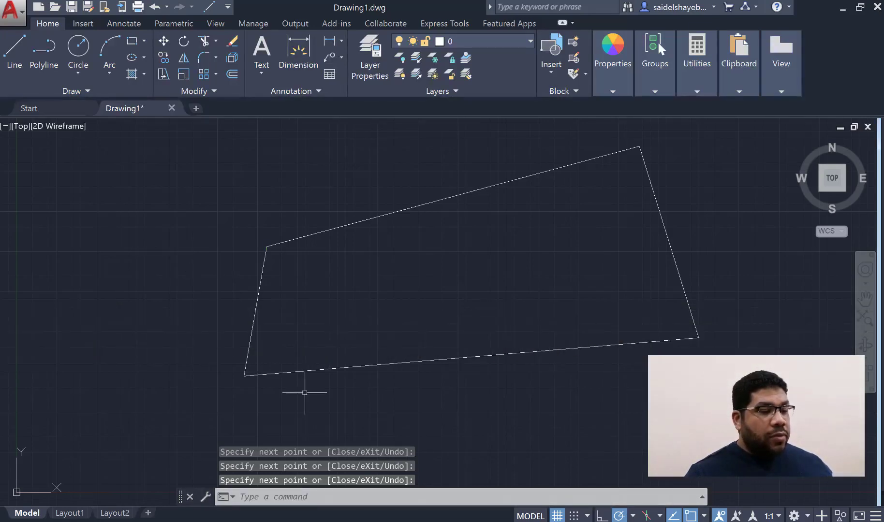
left_click(273, 499)
left_click(180, 362)
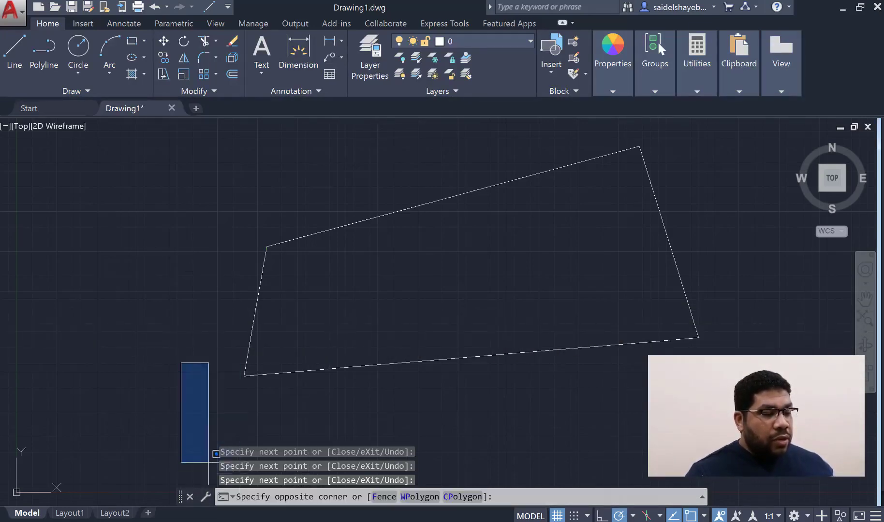
key("Escape")
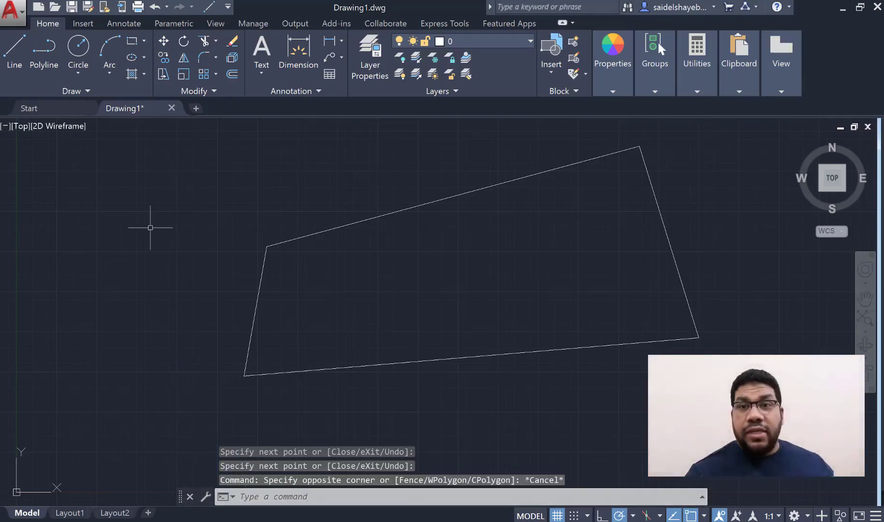
Draw a five-point, four-segment zigzag line with the L command above the outline.
type("l")
key("Return")
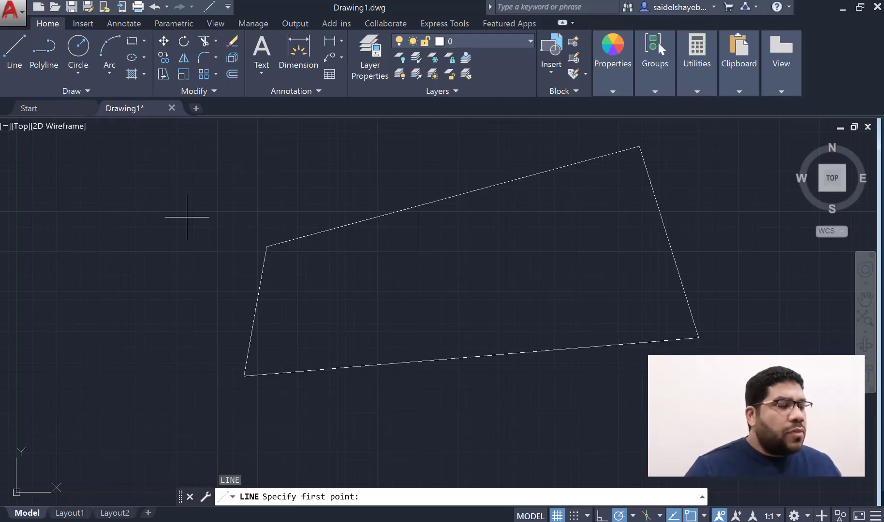
left_click(181, 185)
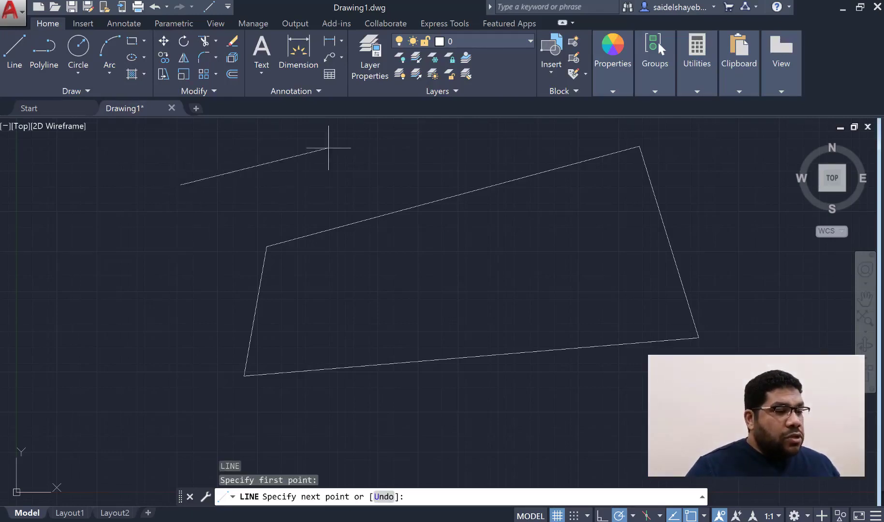
left_click(328, 148)
left_click(341, 180)
left_click(452, 152)
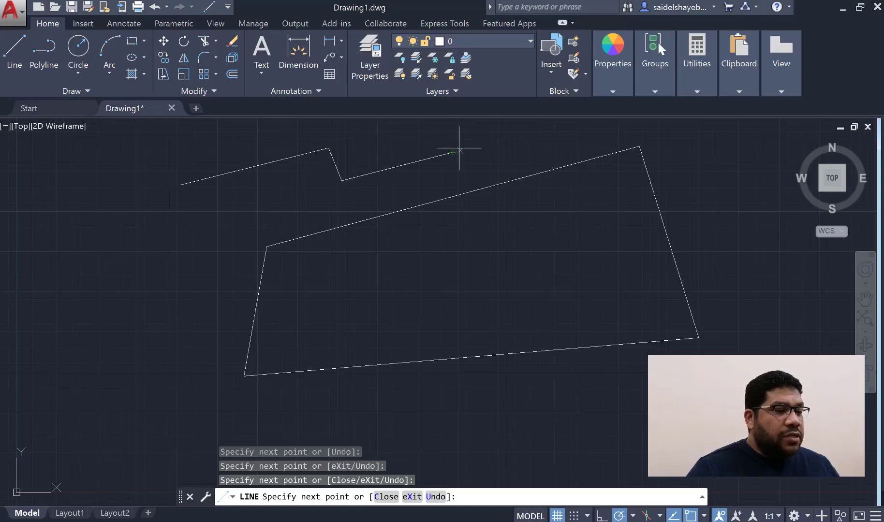
left_click(498, 167)
key("Escape")
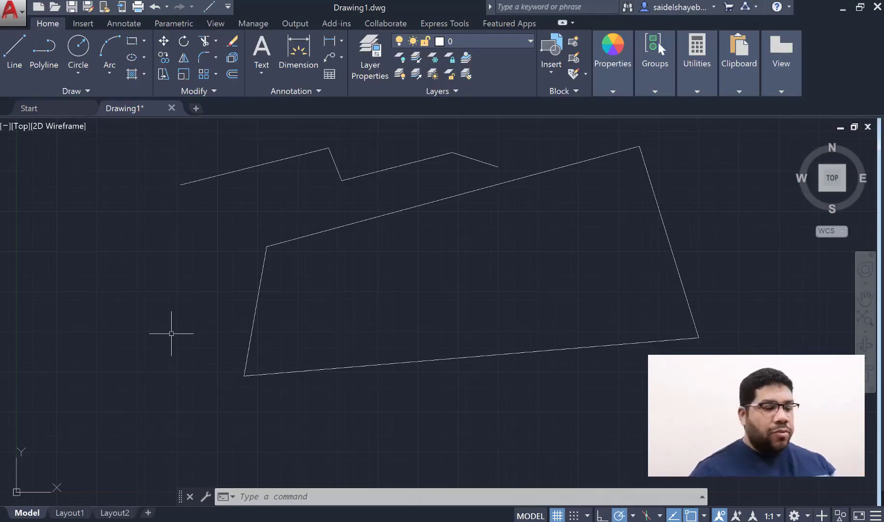
Set the drawing's length units to Architectural in the Drawing Units dialog.
type("UN")
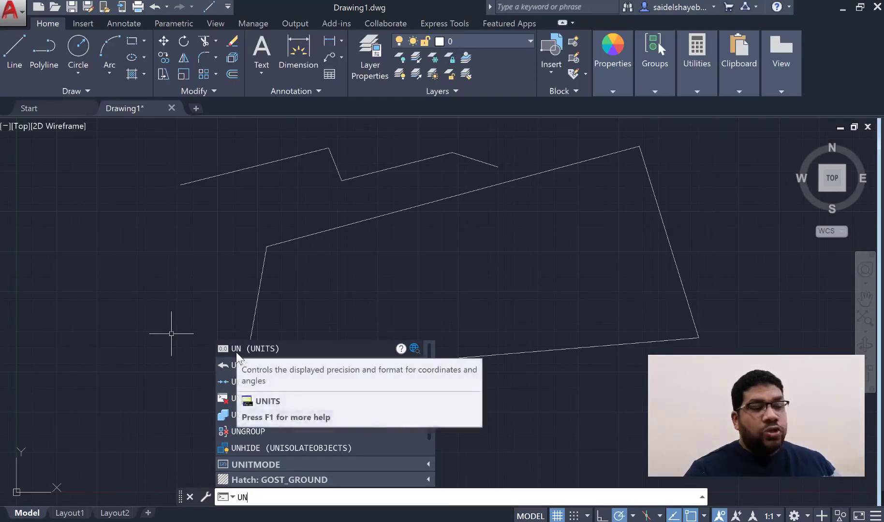
mouse_move(252, 348)
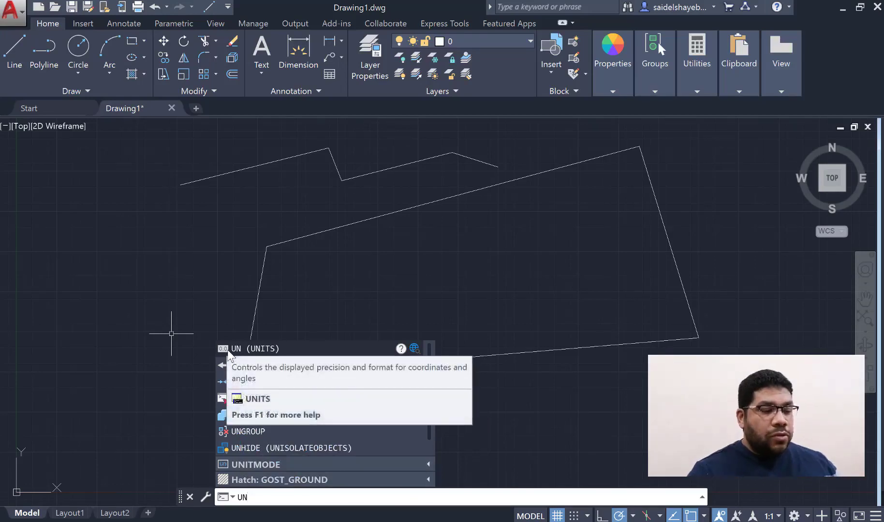
left_click(226, 349)
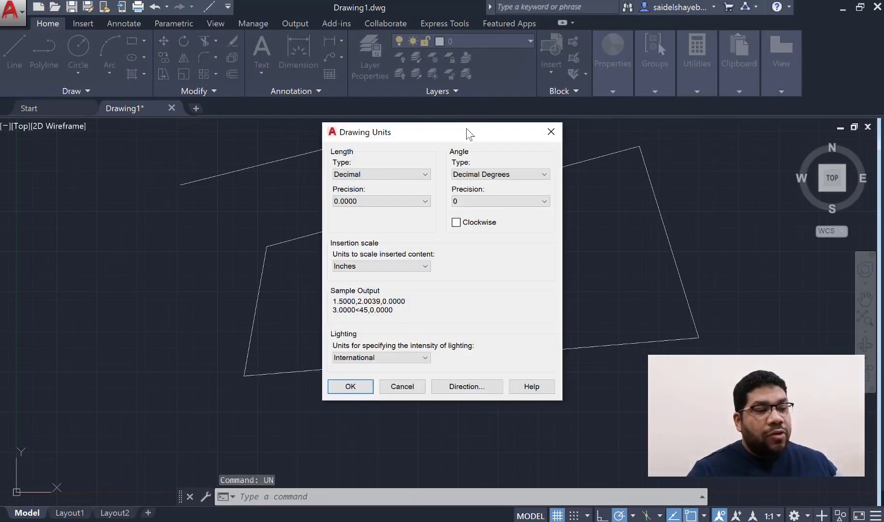
left_click_drag(467, 130, 558, 114)
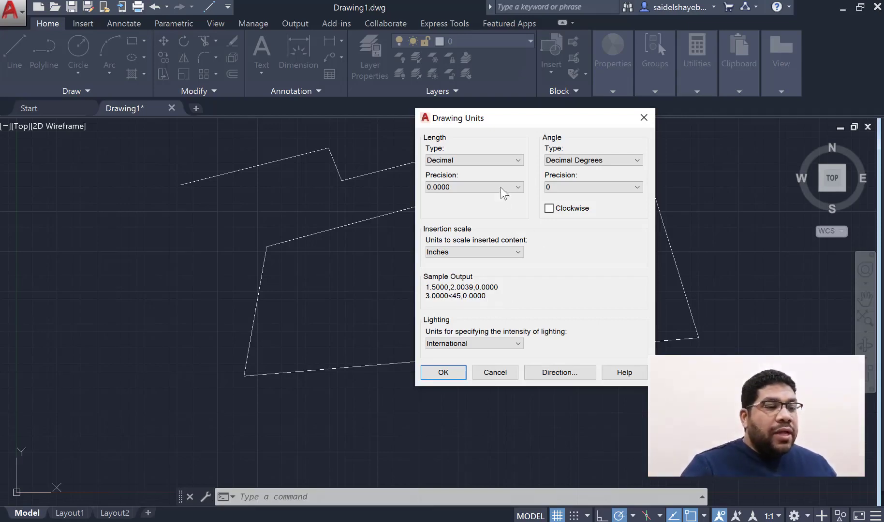
left_click(504, 164)
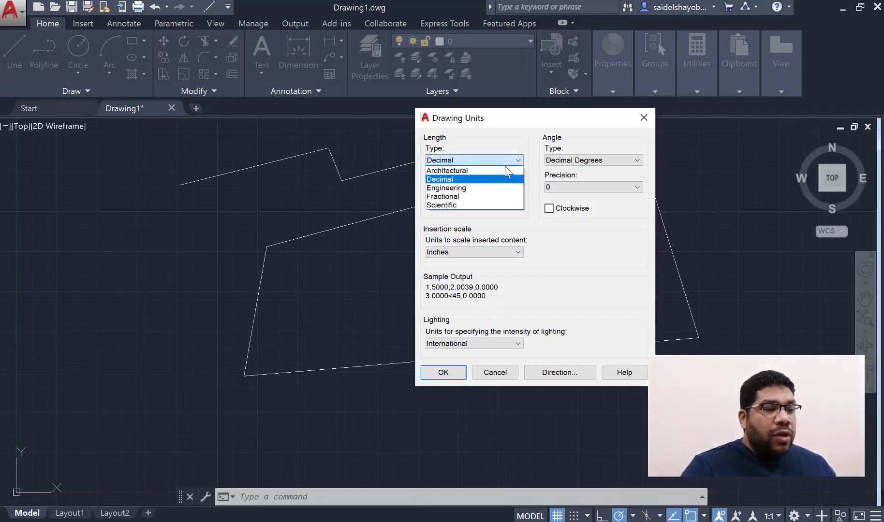
left_click(467, 171)
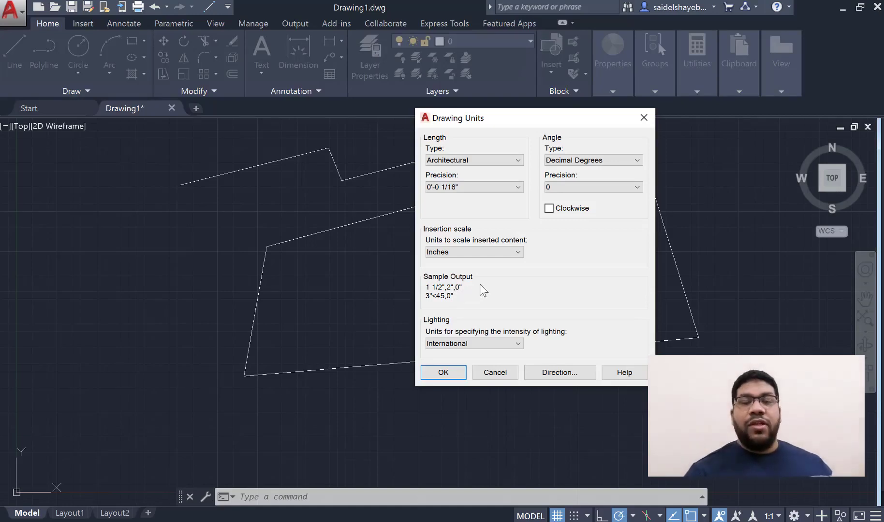
key("Return")
Select the right, top, left and bottom sides of the outline.
key("Escape")
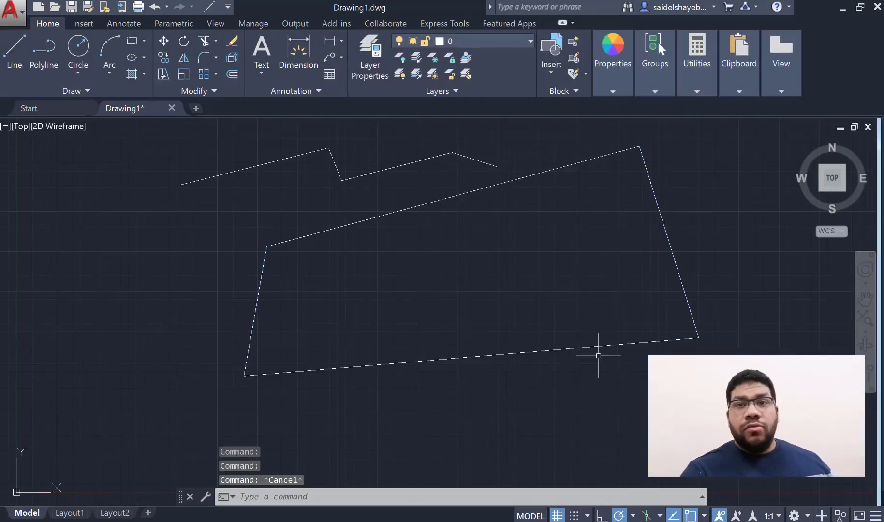
left_click(670, 252)
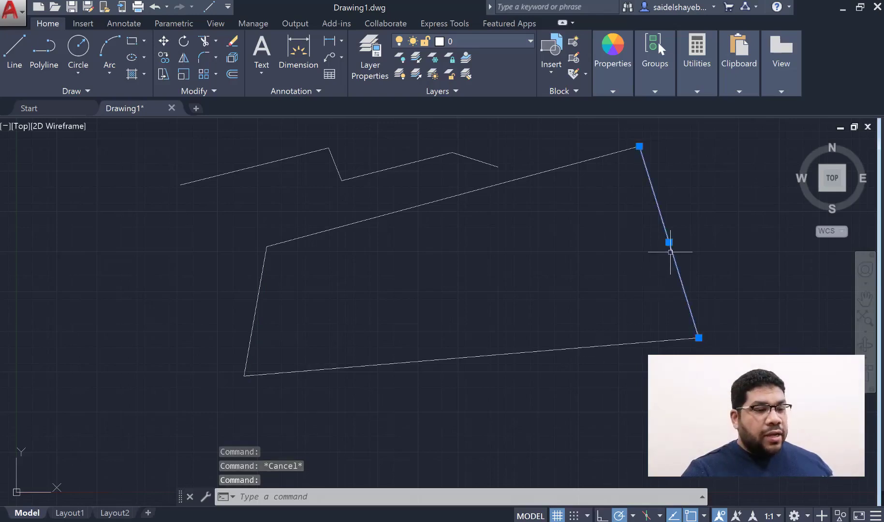
left_click(549, 176)
left_click(264, 289)
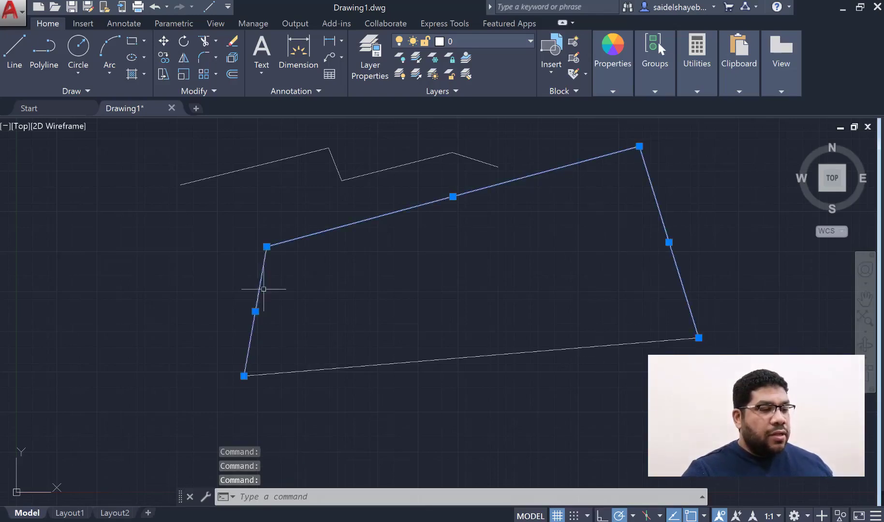
left_click(412, 362)
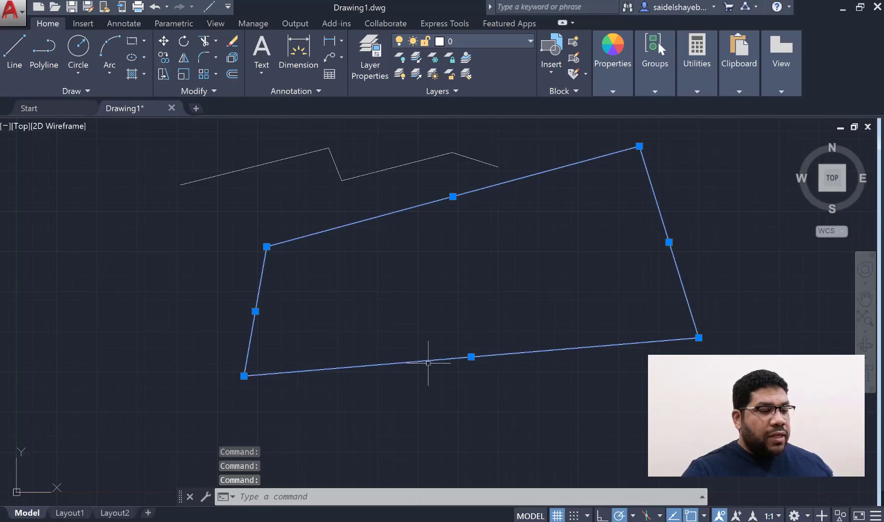
Right-click the selected outline to bring up its context menu.
right_click(430, 360)
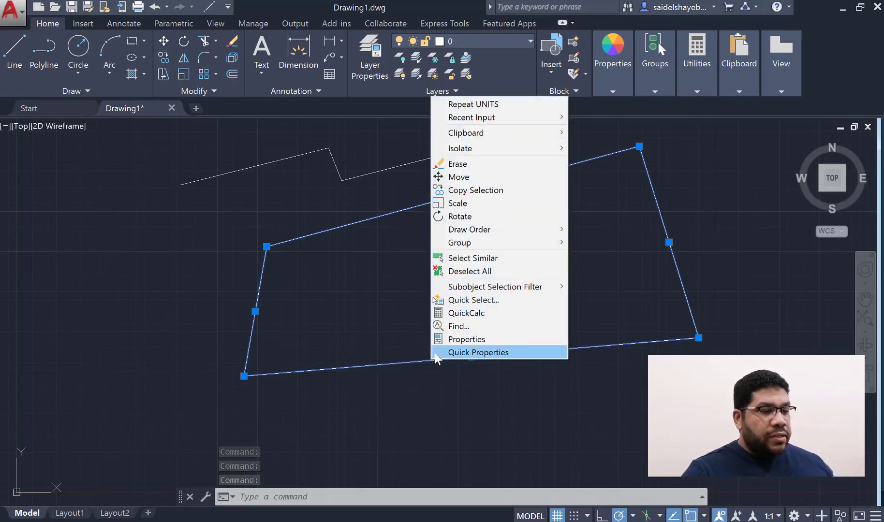
Erase the outline from the context menu, then try a window selection on the zigzag.
left_click(478, 170)
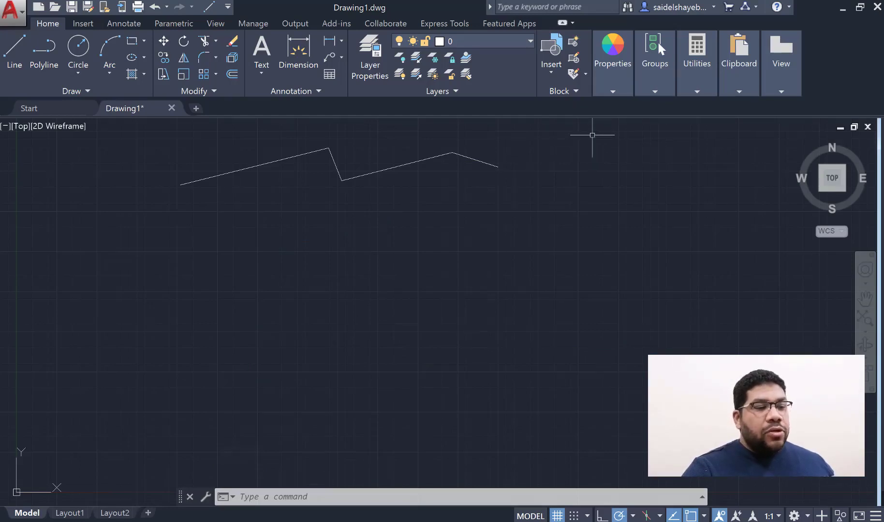
left_click(592, 135)
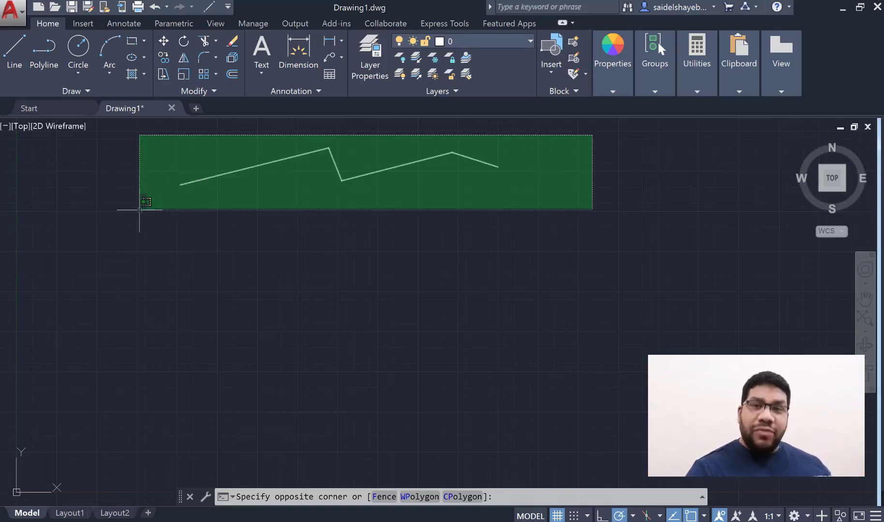
left_click(139, 210)
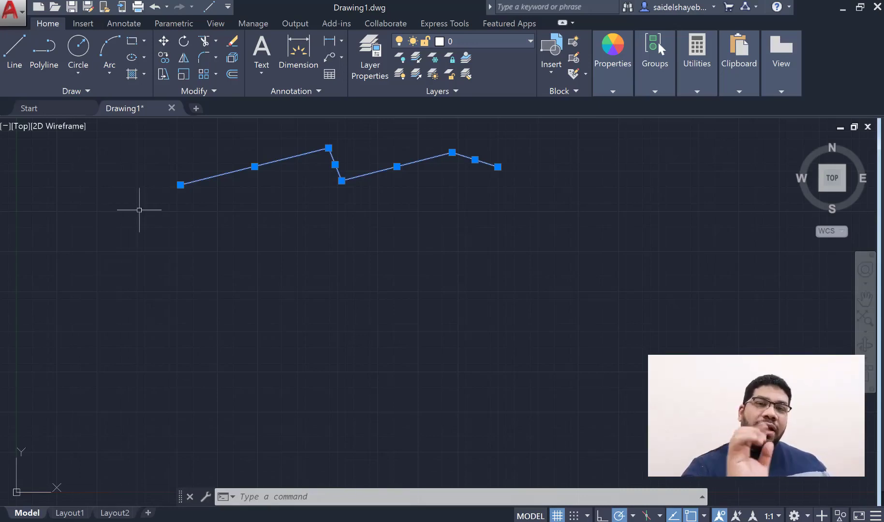
left_click(139, 210)
key("Escape")
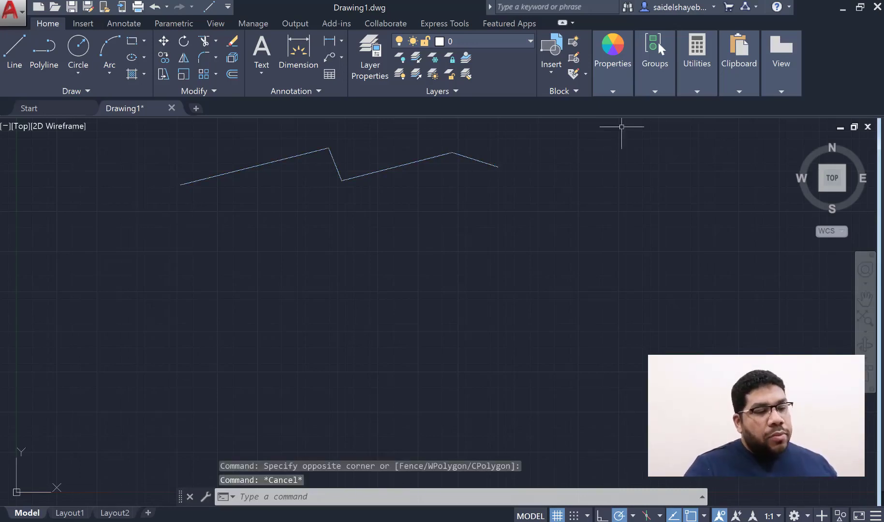
Try a crossing selection on the zigzag's last segment, then clear it.
left_click(568, 134)
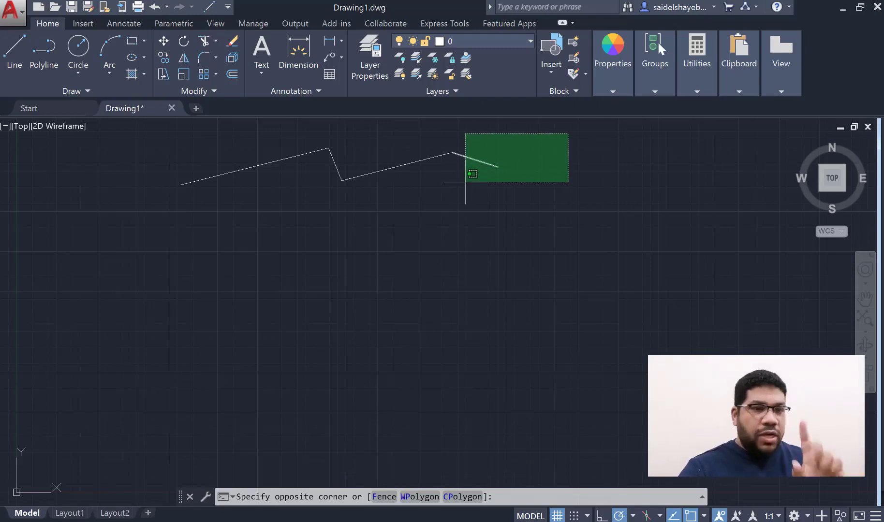
left_click(465, 182)
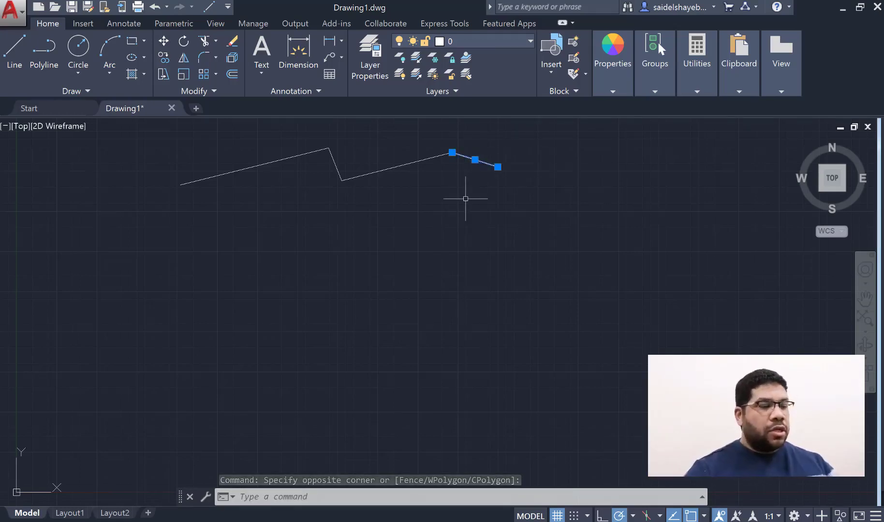
key("Escape")
key("Escape")
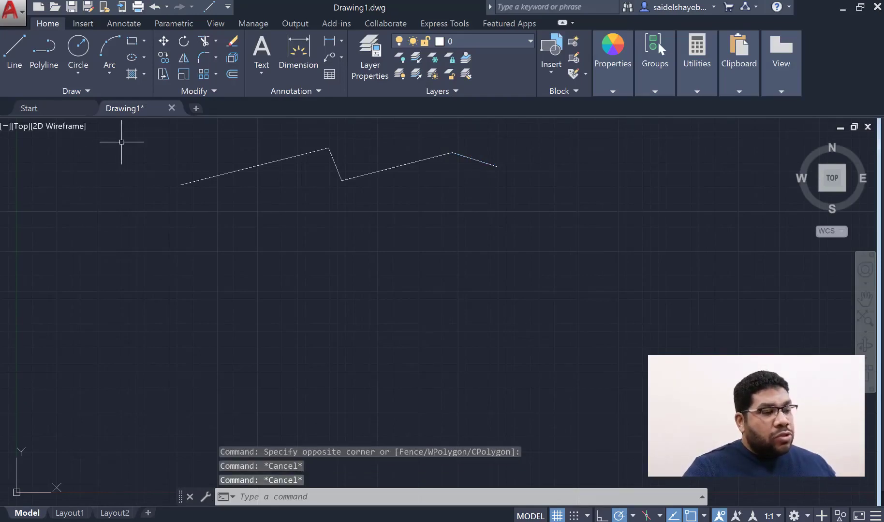
left_click(122, 142)
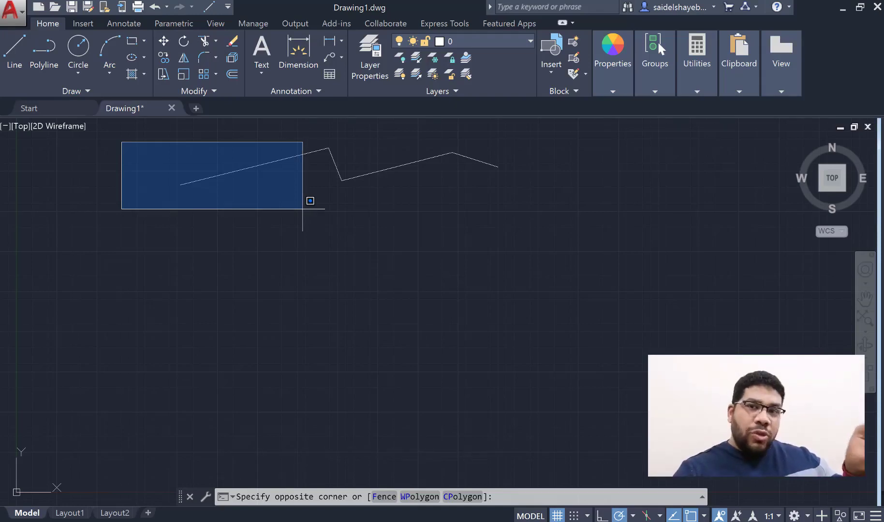
Crossing-select and delete the zigzag's two right segments, then the remaining two.
left_click(303, 209)
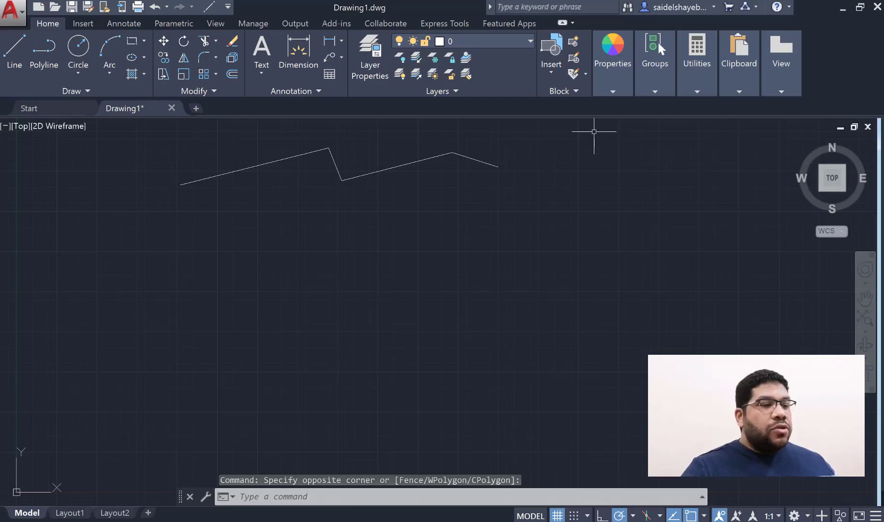
left_click(594, 132)
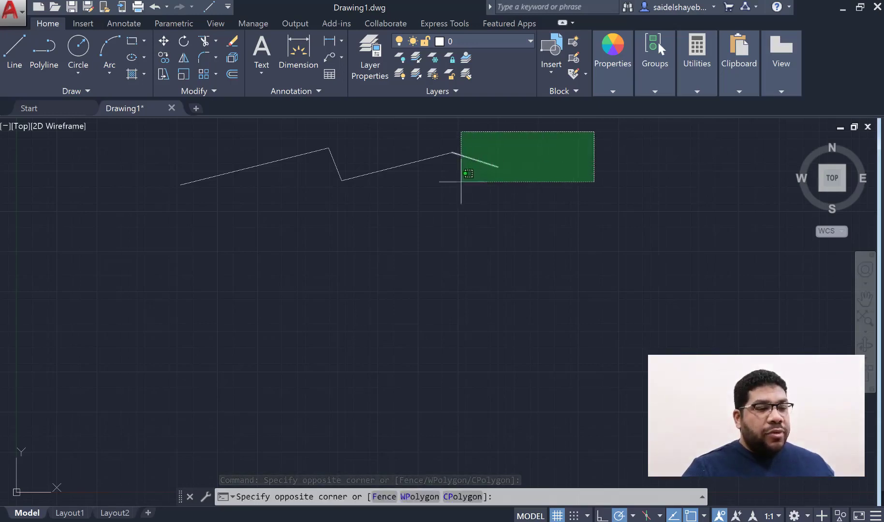
left_click(418, 193)
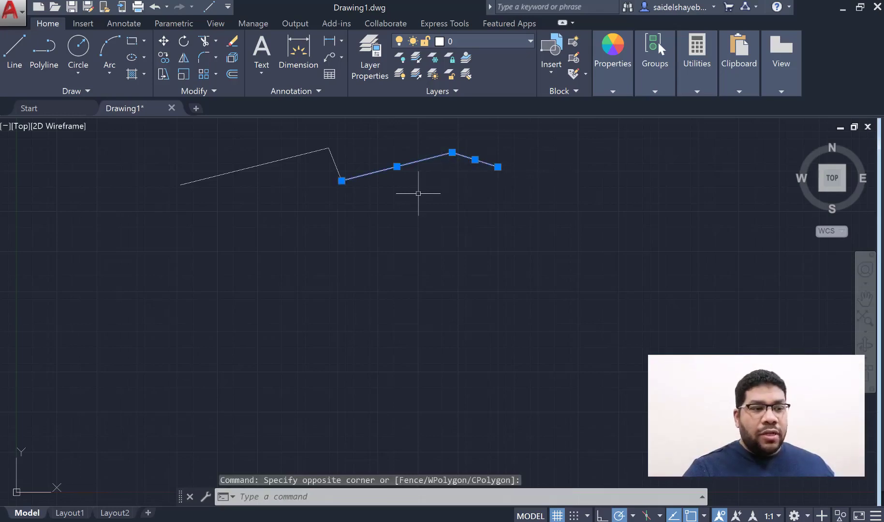
key("Delete")
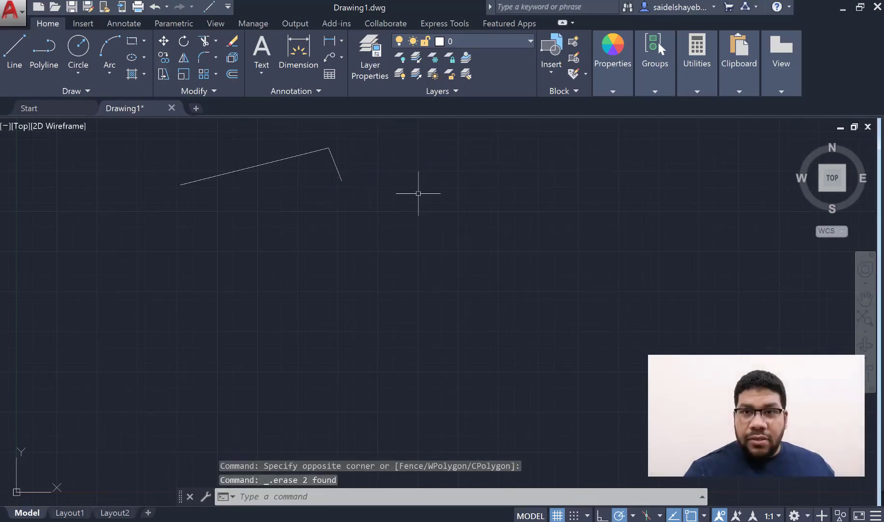
left_click(418, 134)
left_click(141, 213)
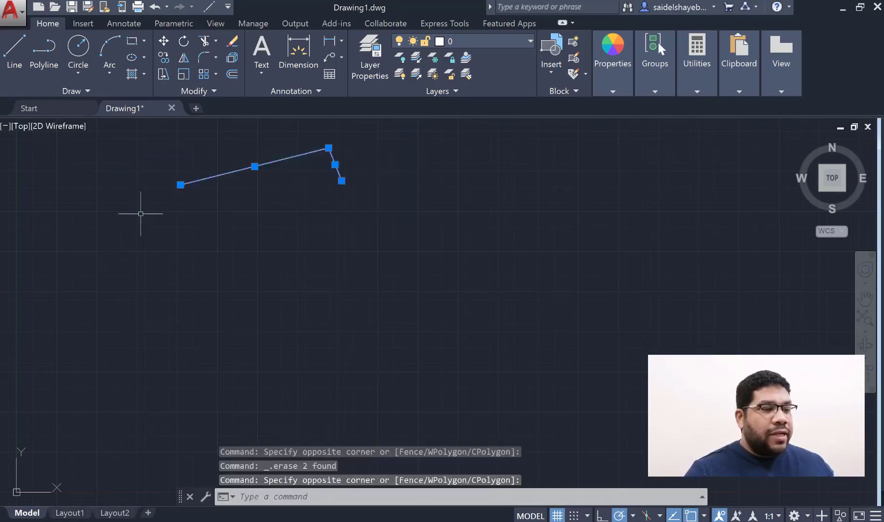
key("Delete")
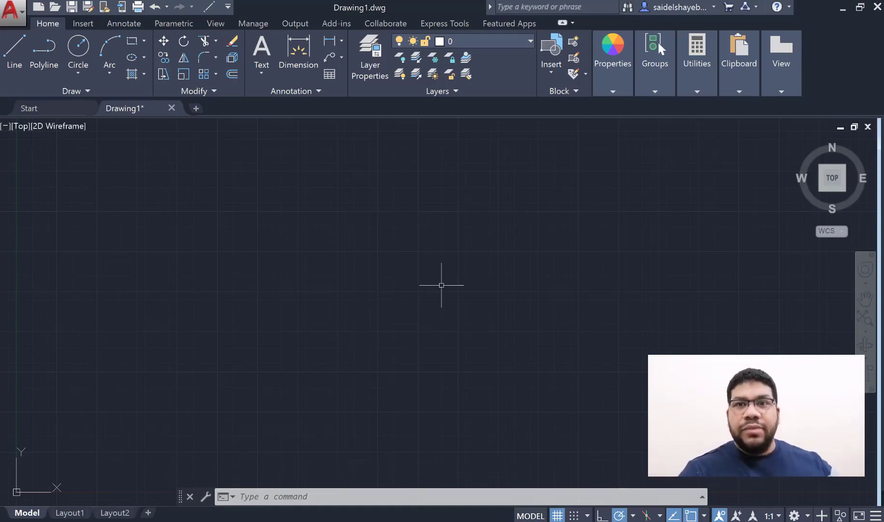
Draw a horizontal line exactly 30 units long, then end the LINE command.
left_click(15, 67)
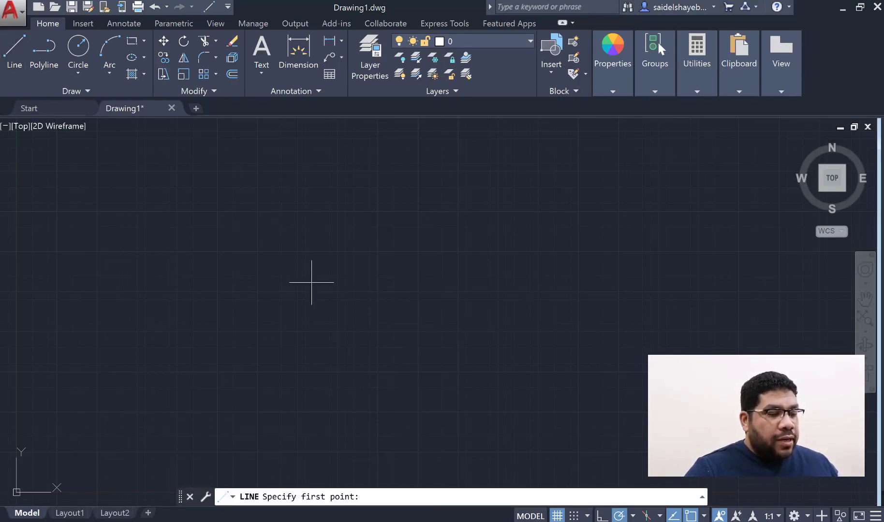
left_click(292, 269)
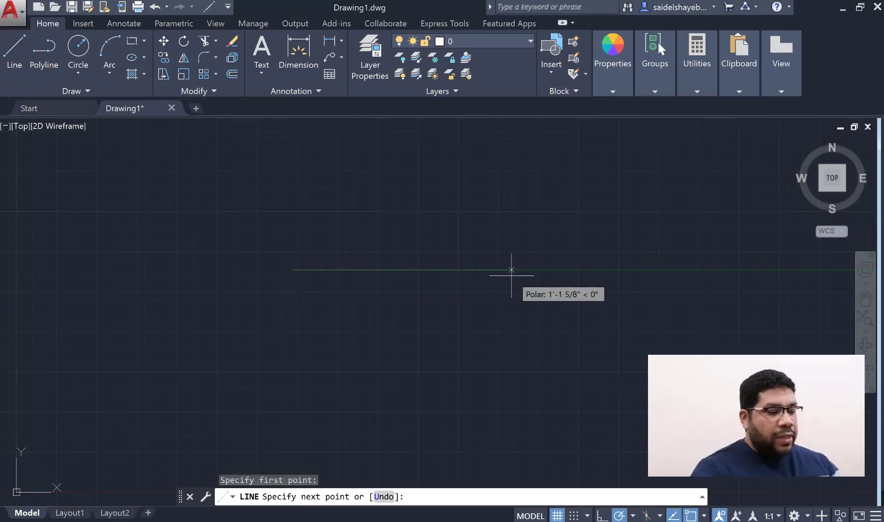
type("30")
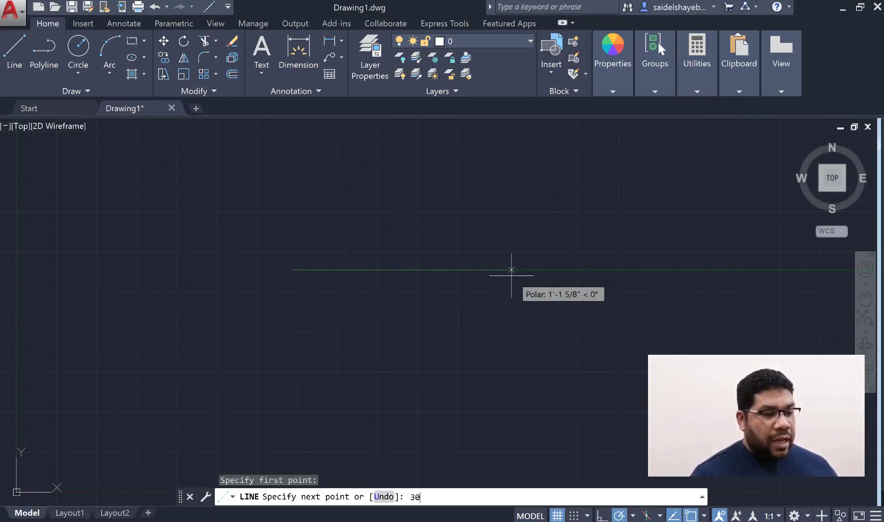
type("\"")
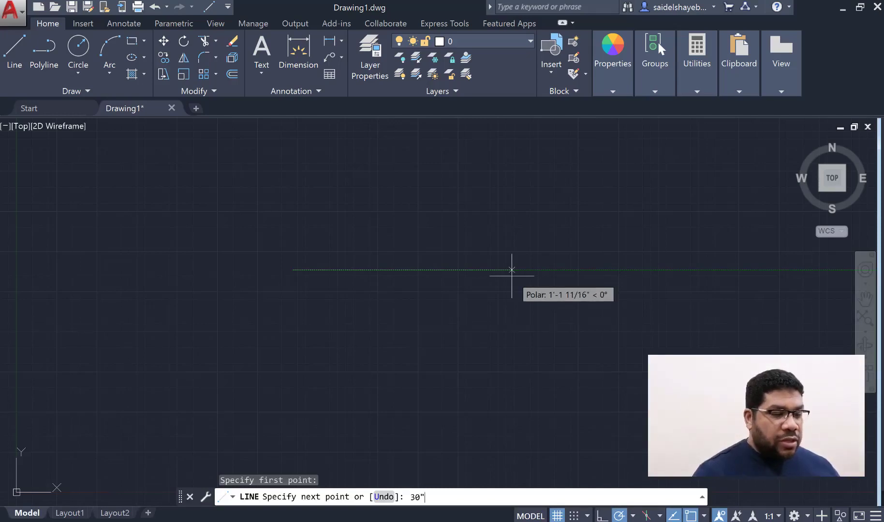
key("Return")
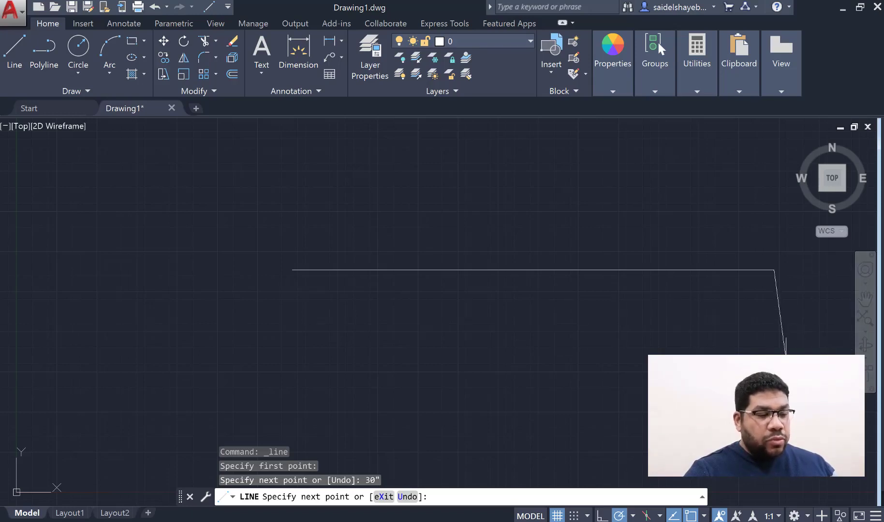
key("Escape")
key("Escape")
key("Escape")
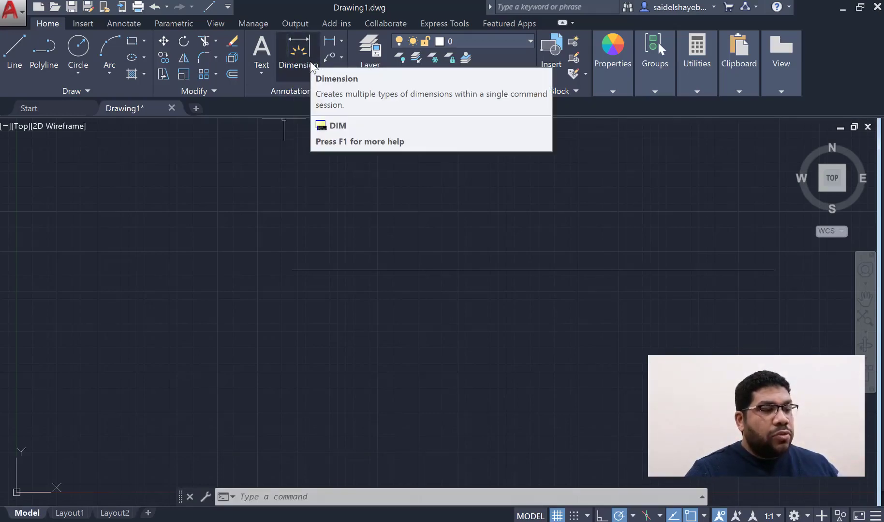
key("Escape")
key("Escape")
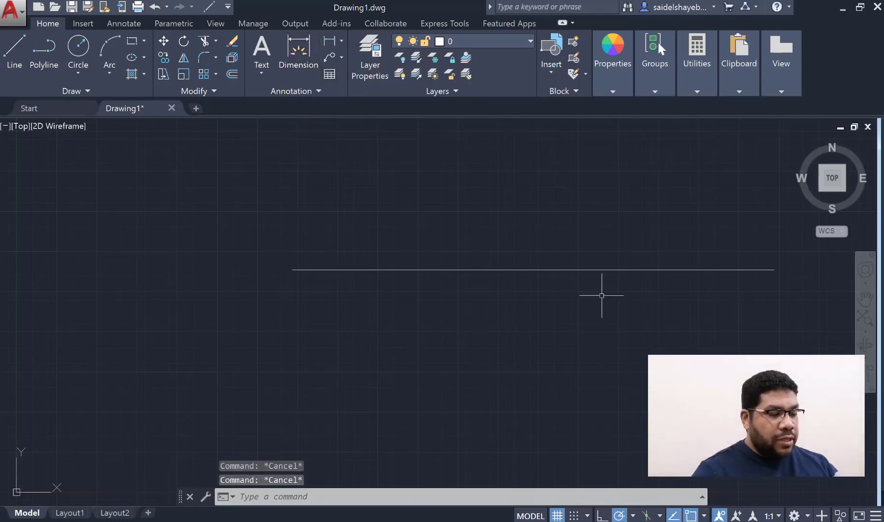
type("dim")
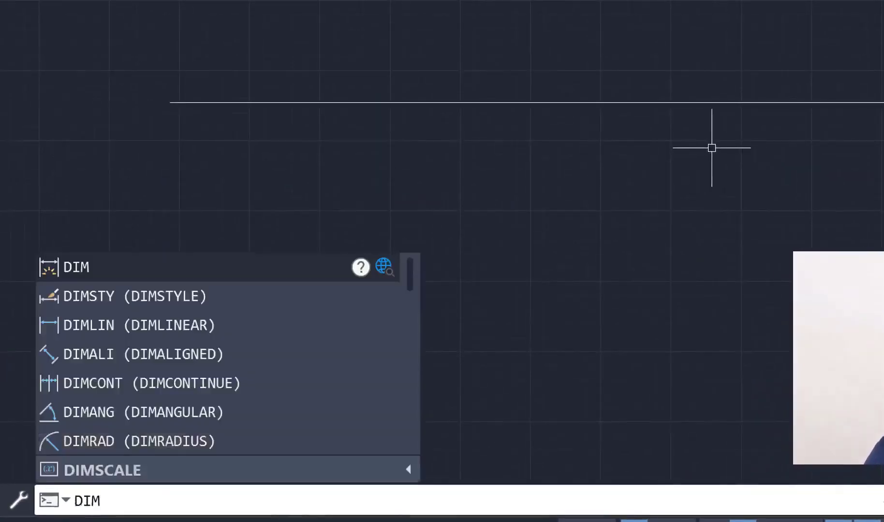
key("Return")
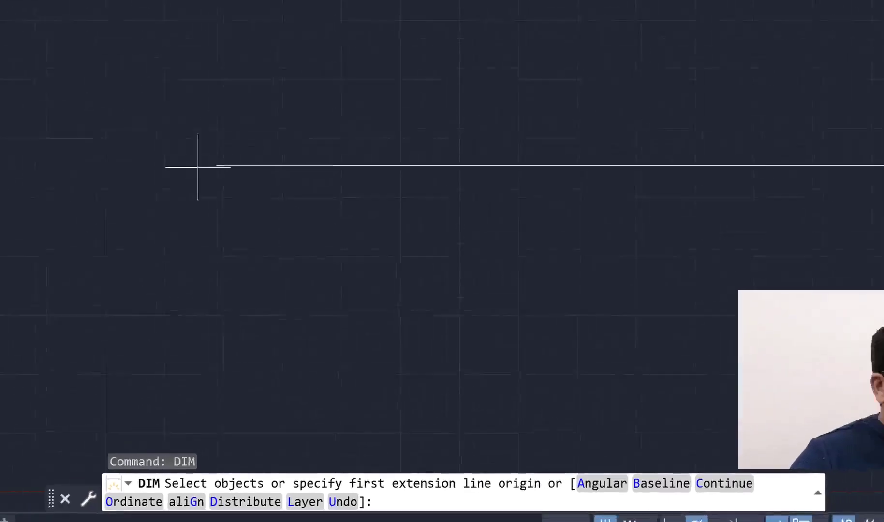
key("Return")
left_click(291, 268)
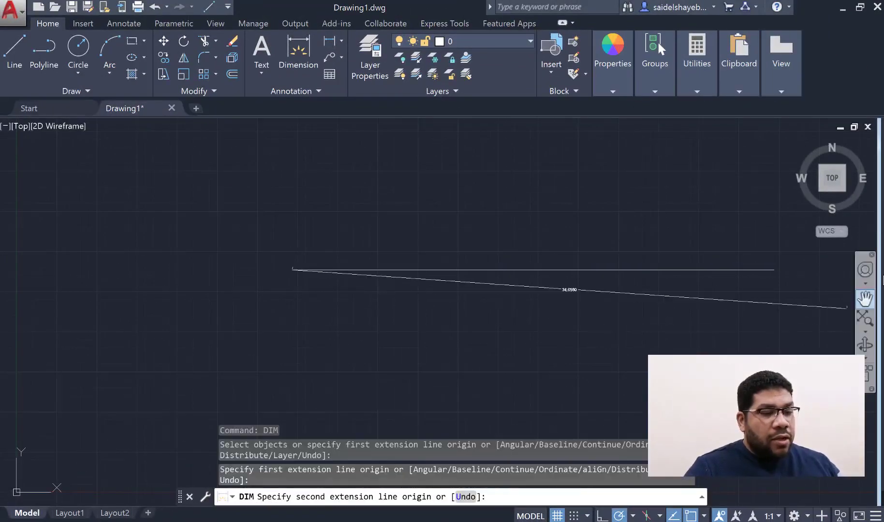
left_click(773, 270)
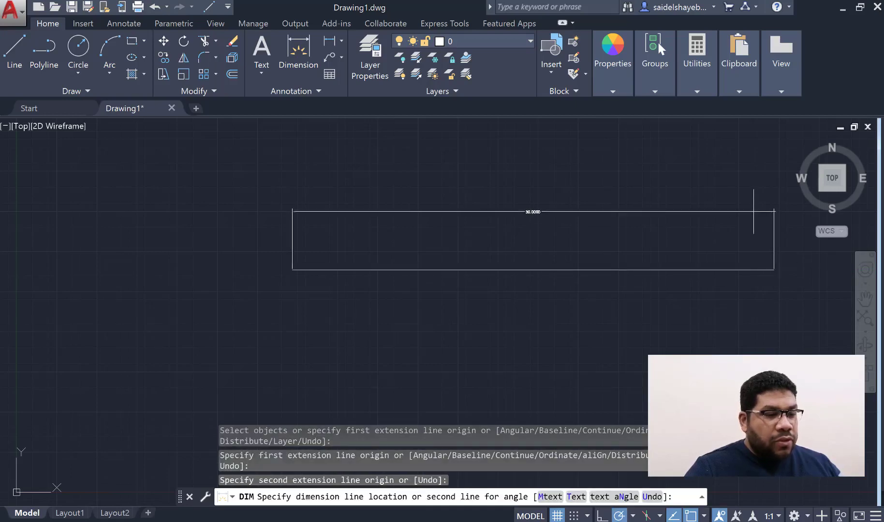
left_click(752, 211)
key("Escape")
key("Escape")
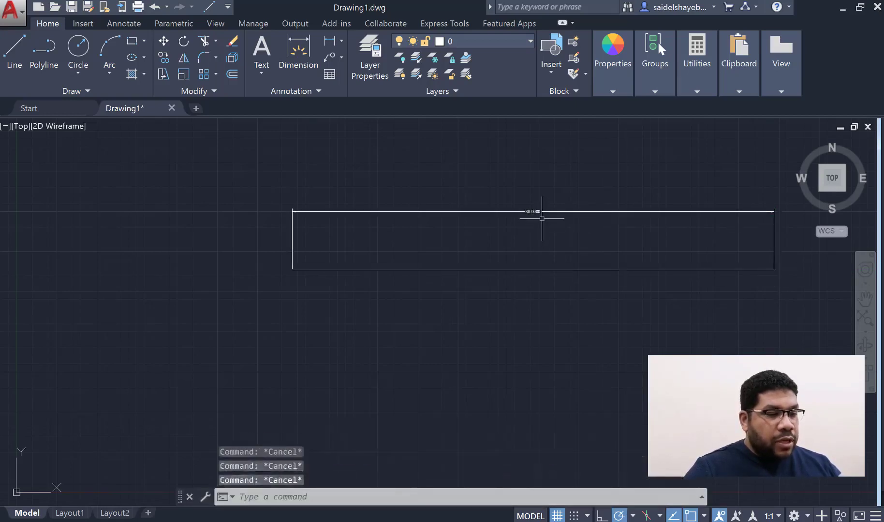
scroll(541, 217, "up", 5)
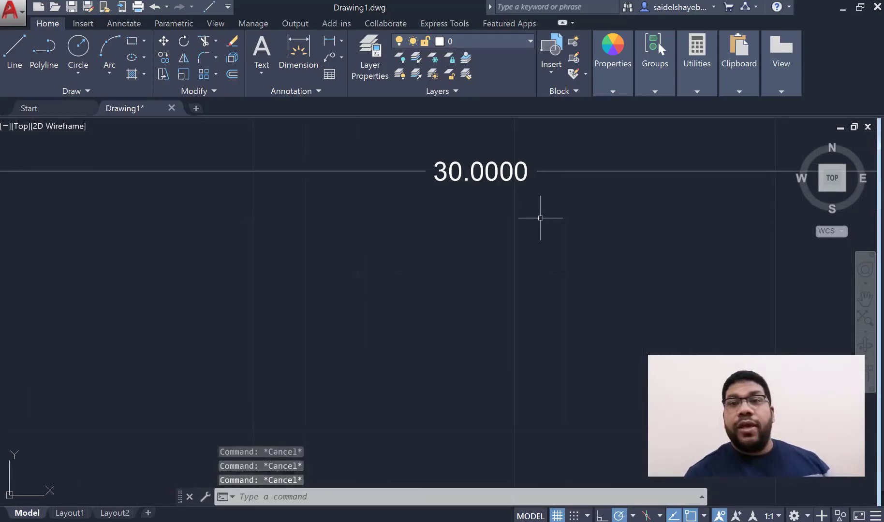
scroll(316, 241, "down", 5)
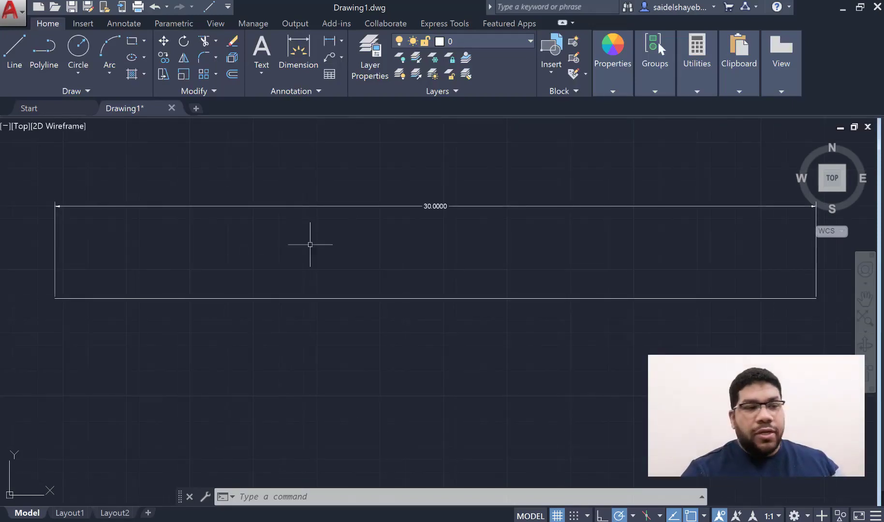
key("Escape")
key("Escape")
left_click(55, 238)
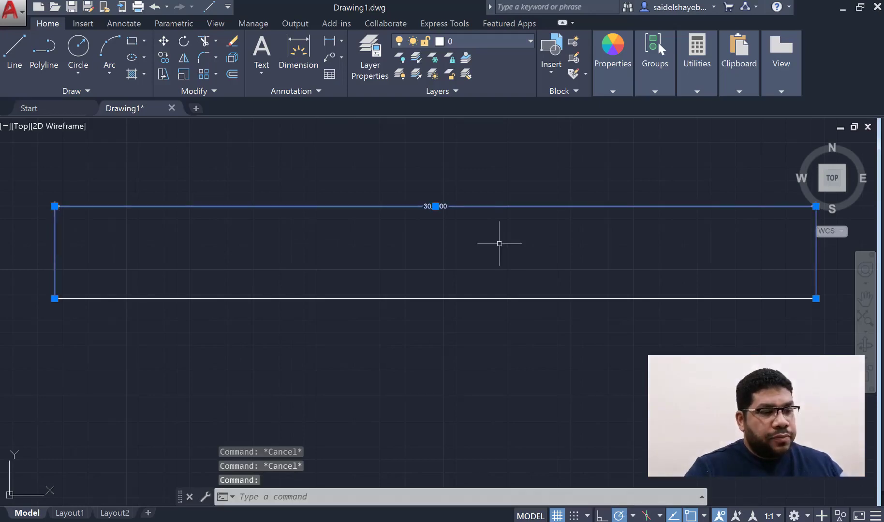
key("Delete")
scroll(414, 316, "down", 4)
left_click(415, 312)
scroll(414, 318, "up", 2)
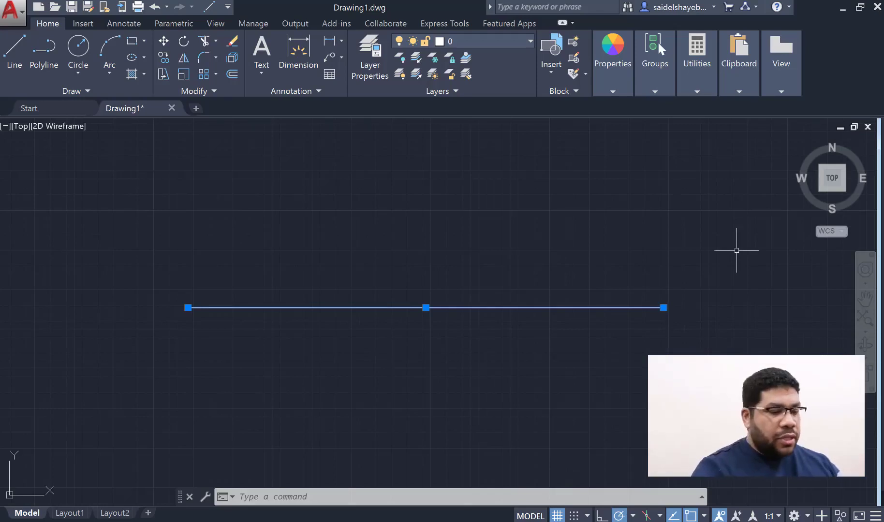
From the 30-unit line's right endpoint, draw a 12-unit edge at 30°.
type("LINE")
key("Return")
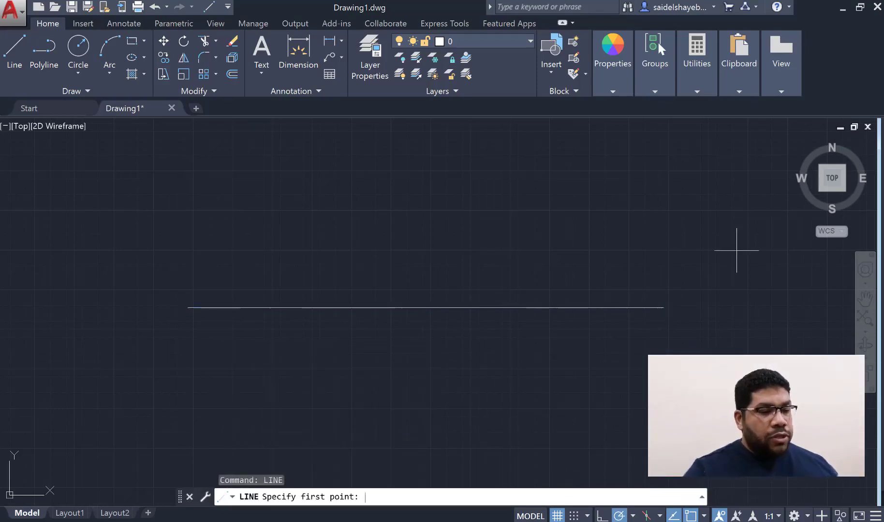
left_click(663, 308)
type("<30")
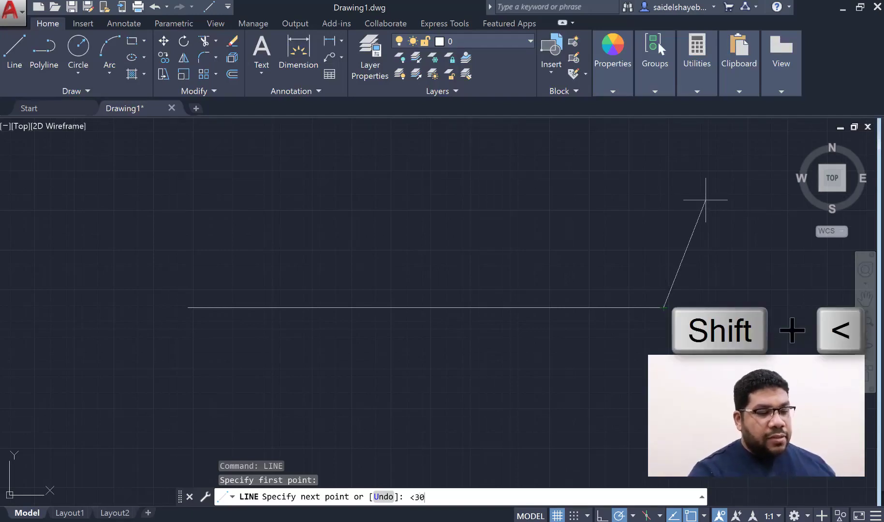
key("Return")
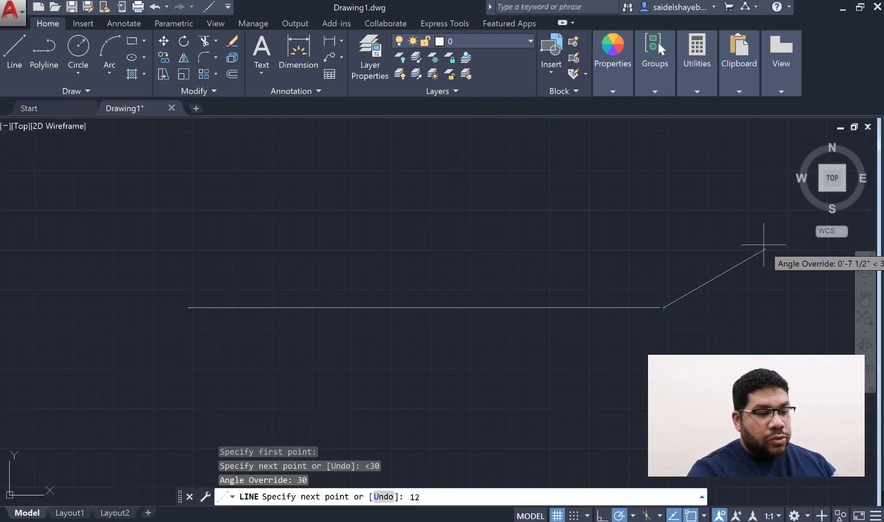
key("Return")
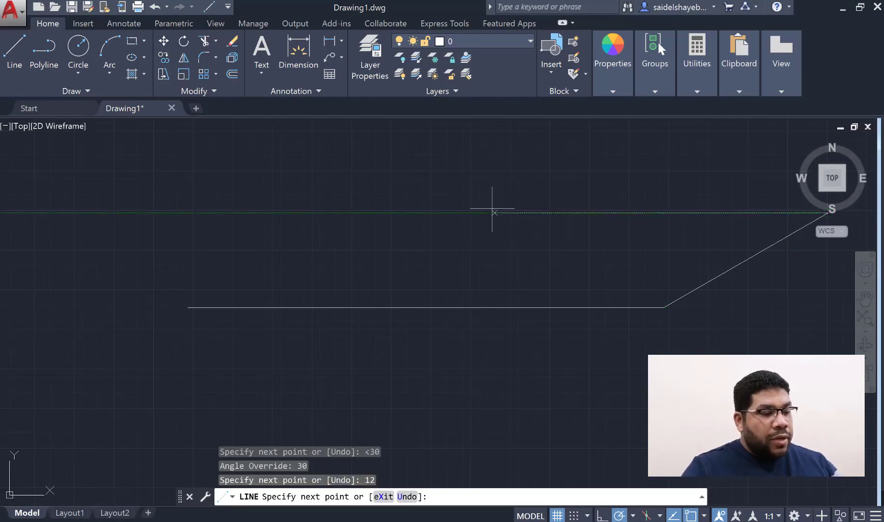
Pan and zoom to recentre the drawing while LINE keeps running.
middle_click_drag(327, 200, 300, 247)
scroll(300, 246, "down", 2)
scroll(299, 246, "down", 2)
scroll(302, 250, "up", 4)
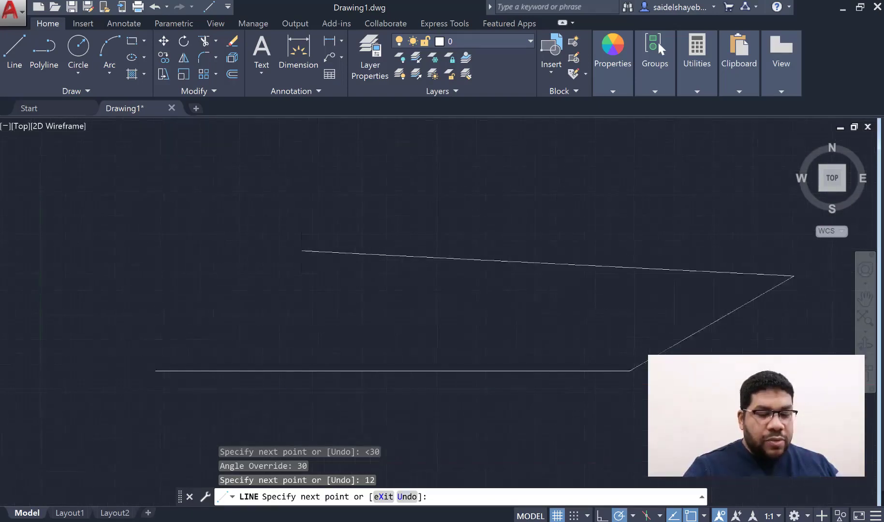
scroll(302, 248, "down", 2)
mouse_move(361, 236)
middle_mouse_down()
mouse_move(304, 237)
mouse_move(366, 208)
mouse_move(312, 245)
middle_mouse_up()
scroll(304, 237, "down", 2)
scroll(320, 251, "up", 1)
scroll(321, 253, "up", 1)
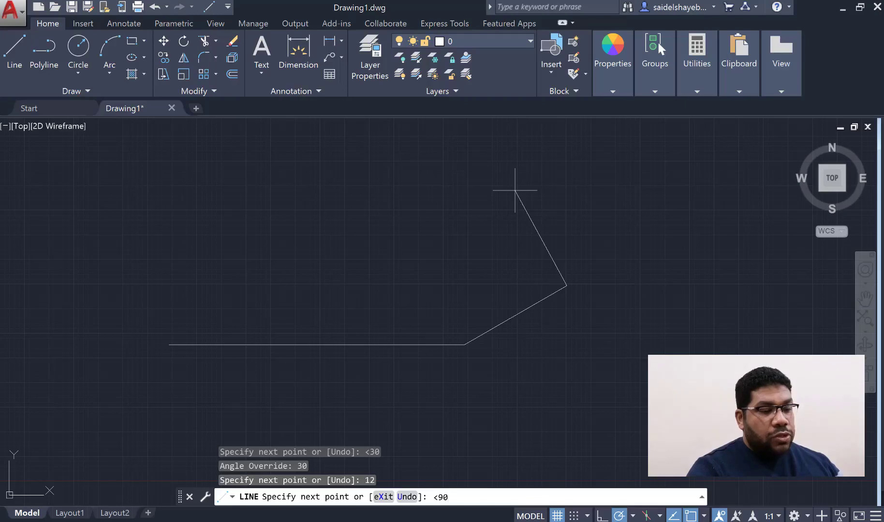
Continue with a vertical edge 24 units long.
key("Return")
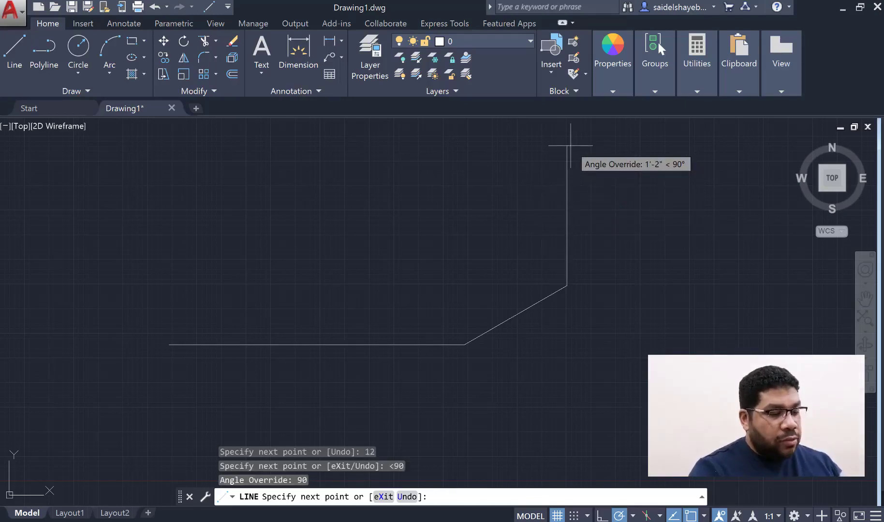
type("24")
key("Return")
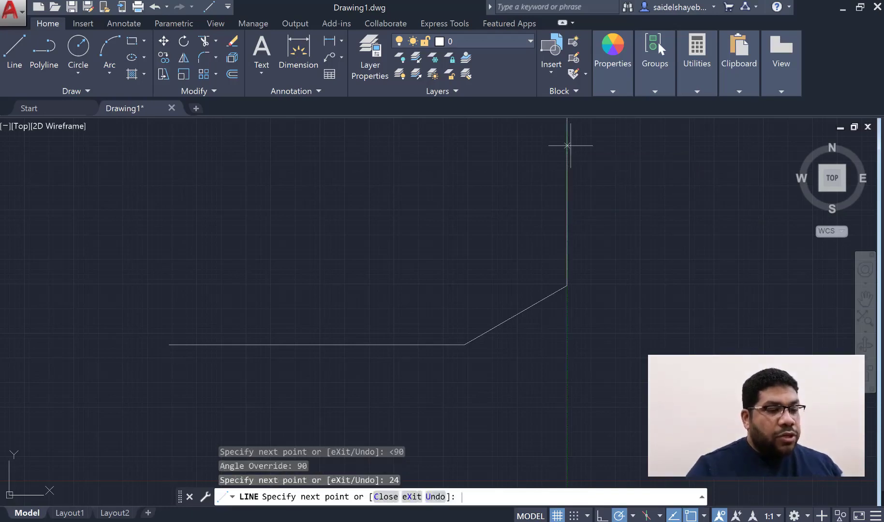
scroll(368, 212, "down", 3)
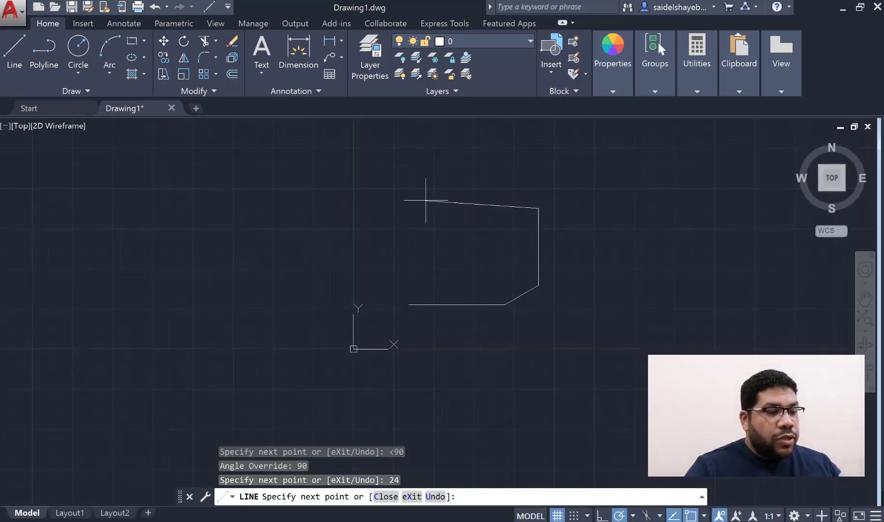
scroll(425, 198, "up", 4)
scroll(402, 220, "down", 2)
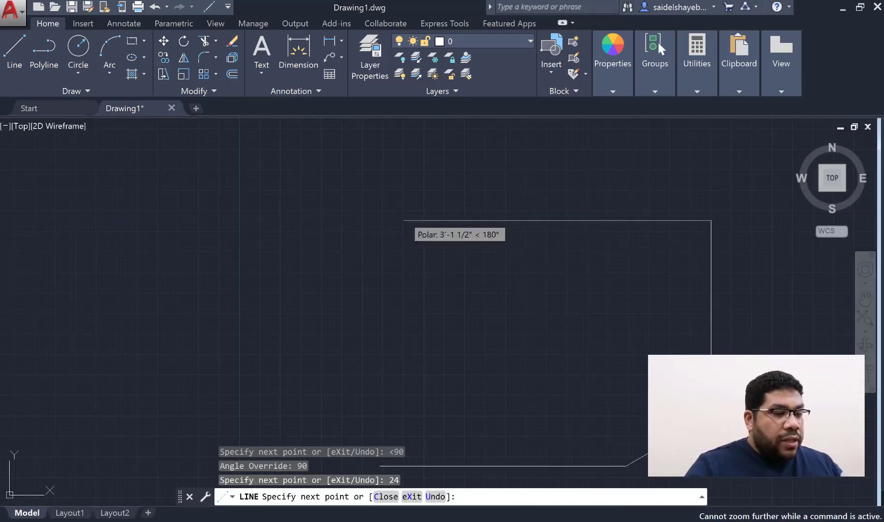
middle_click_drag(407, 217, 478, 203)
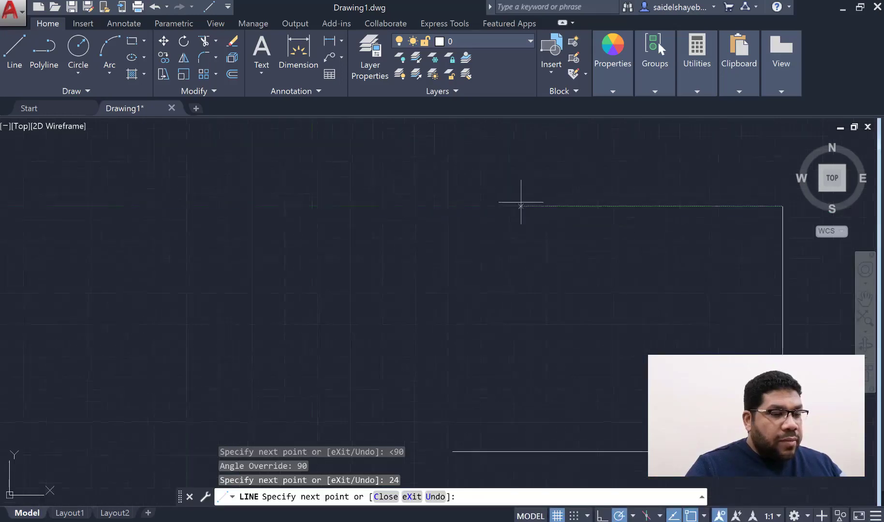
scroll(523, 197, "down", 1)
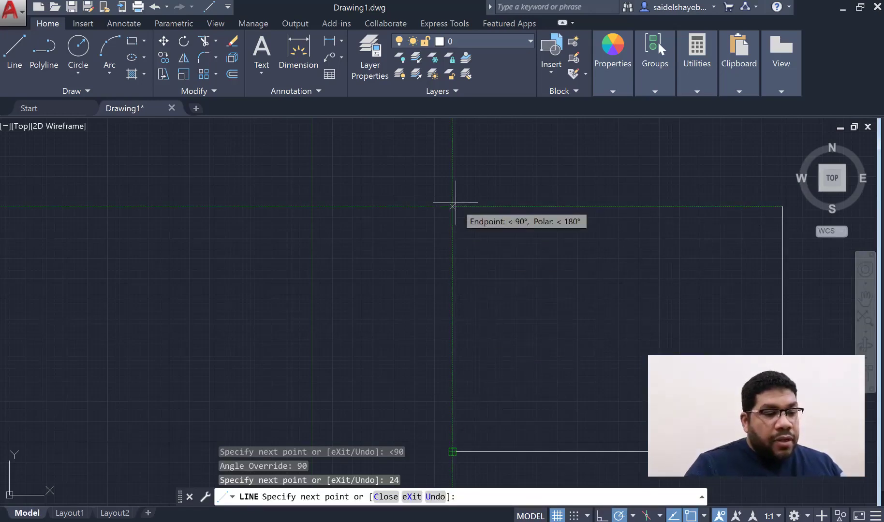
Draw the top and left edges back to the starting corner to close the outline.
left_click(453, 206)
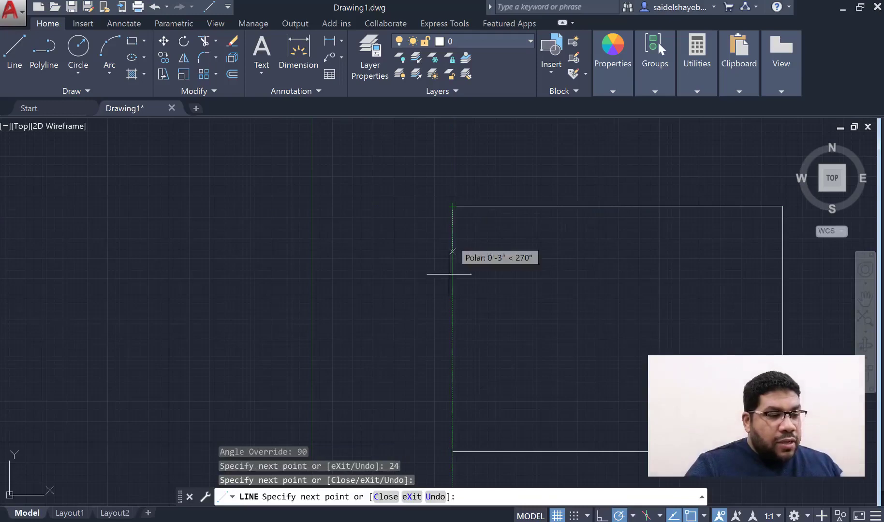
left_click(452, 452)
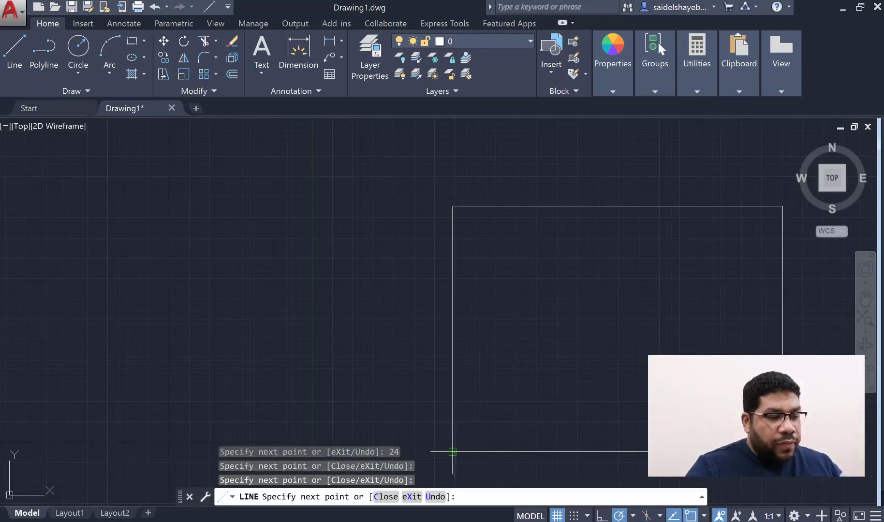
key("Return")
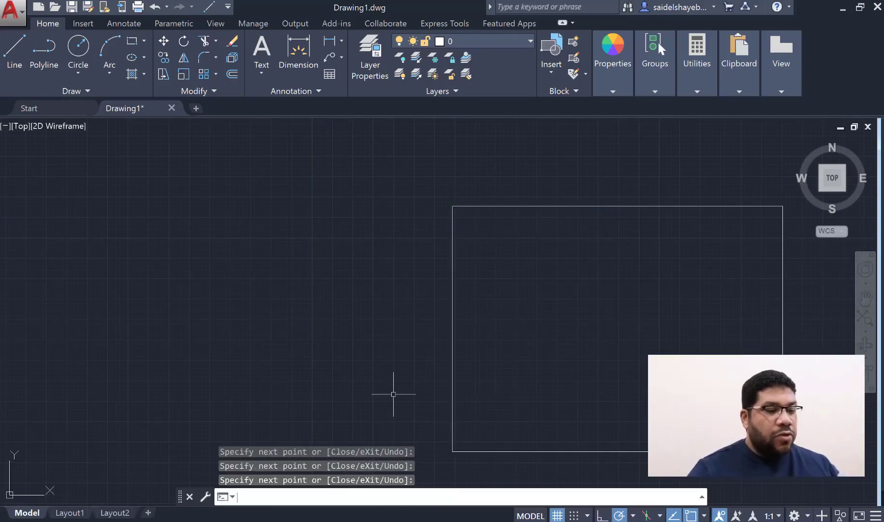
type("``")
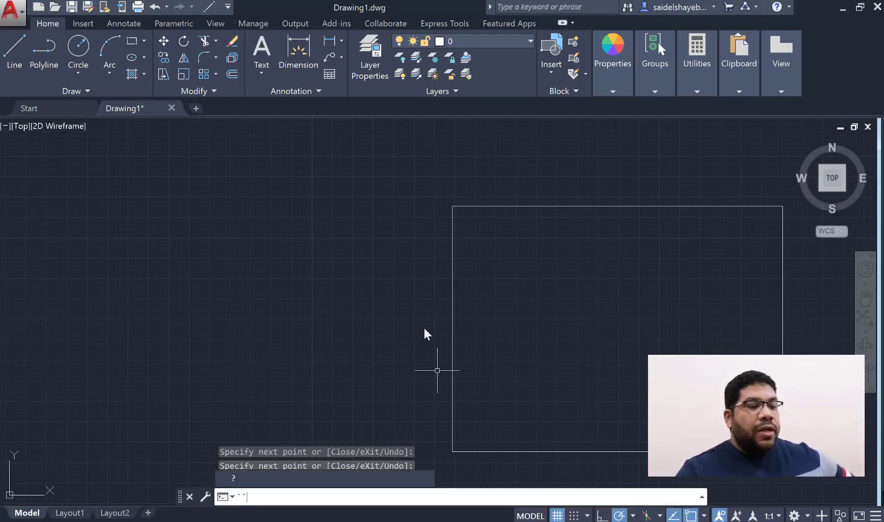
middle_click_drag(395, 290, 350, 266)
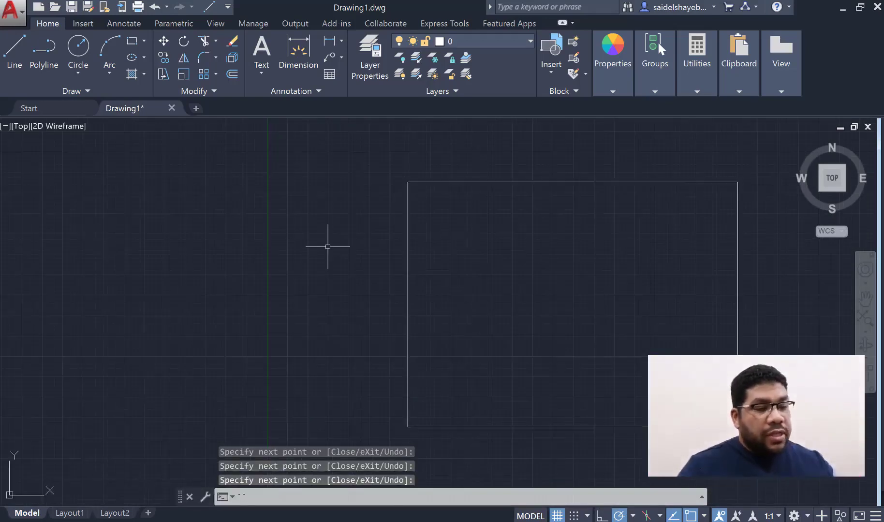